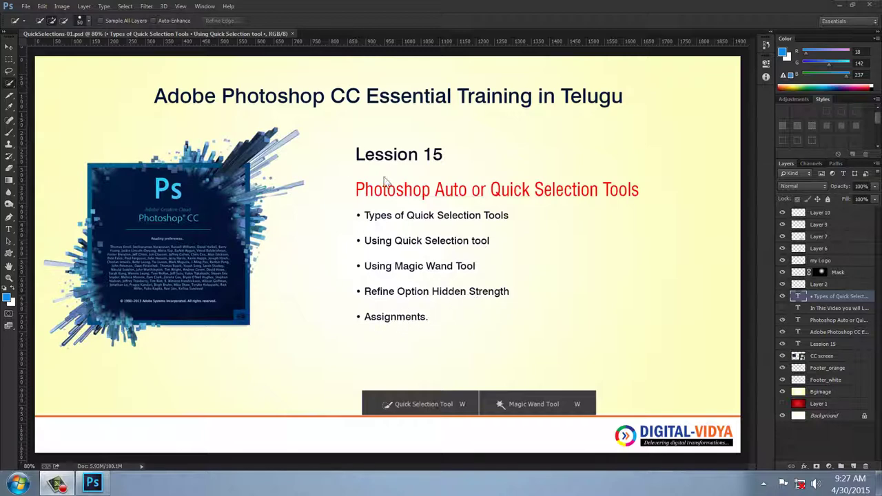
Close the QuickSelections-01.psd lesson title slide so no document is open.
{"action": "left_click", "coordinate": [292, 33]}
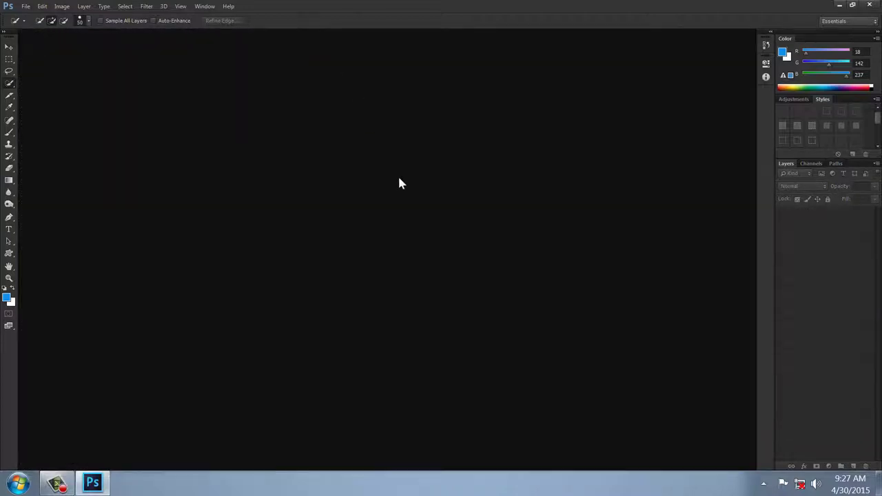
Open businesswoman-standing-indoors.jpg from the Envato_images folder.
{"action": "left_click", "coordinate": [26, 6]}
{"action": "left_click", "coordinate": [35, 33]}
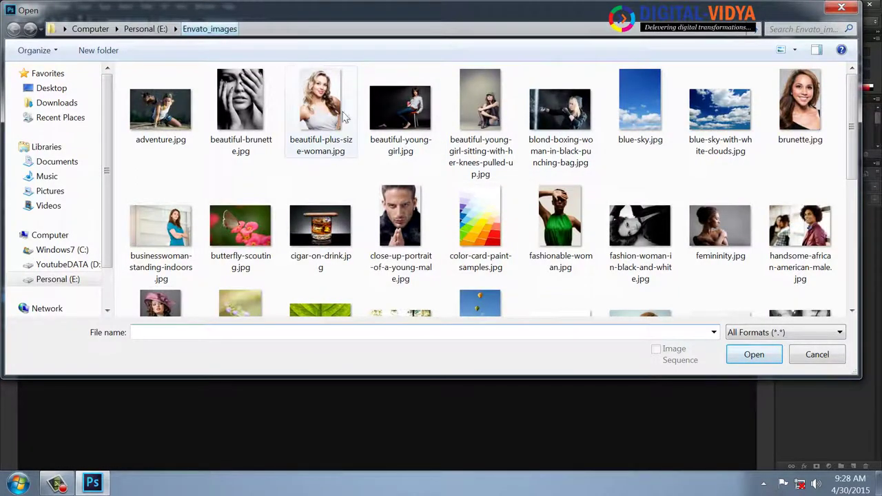
{"action": "double_click", "coordinate": [186, 214]}
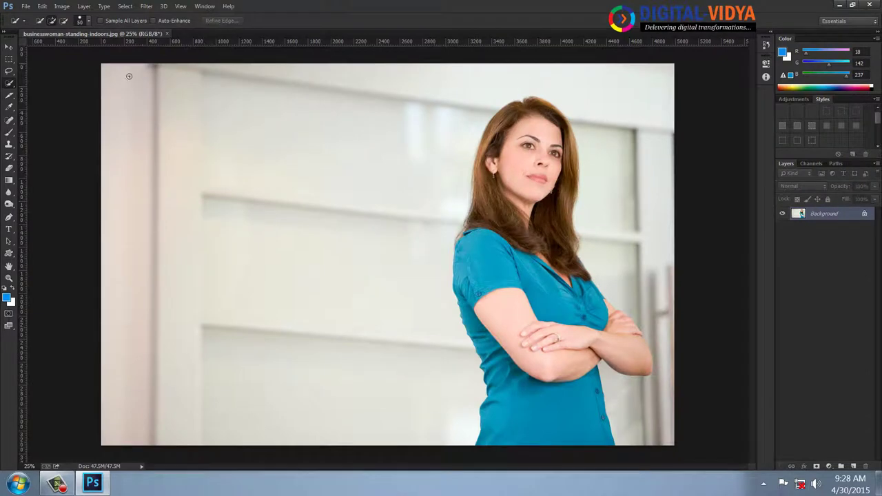
Switch to the Quick Selection Tool from the selection tool group.
{"action": "right_click", "coordinate": [11, 84]}
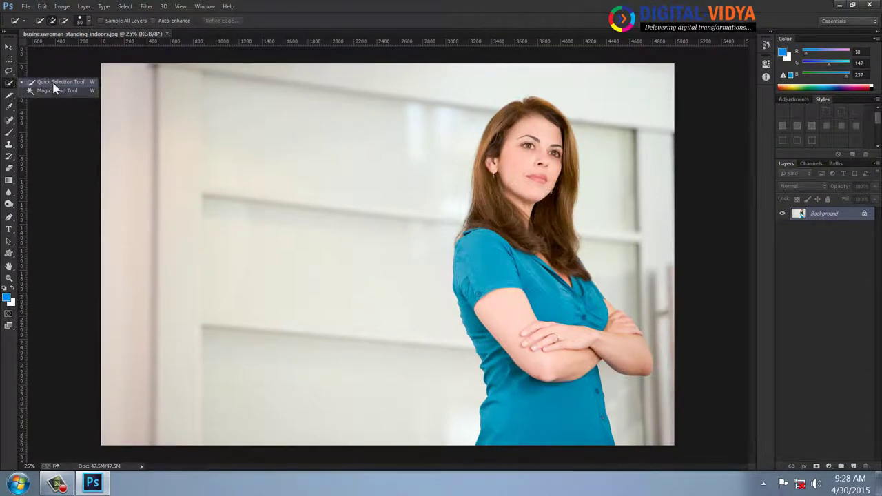
{"action": "left_click", "coordinate": [56, 86]}
{"action": "left_click", "coordinate": [83, 21]}
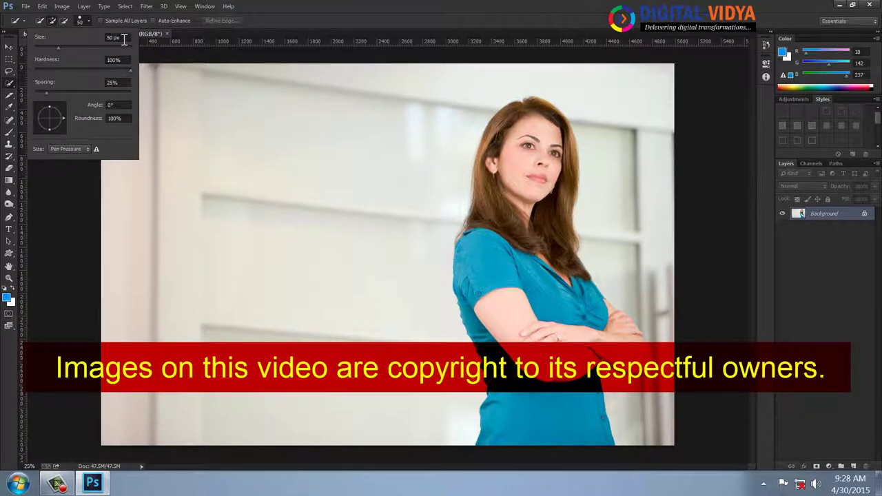
{"action": "left_click", "coordinate": [319, 5]}
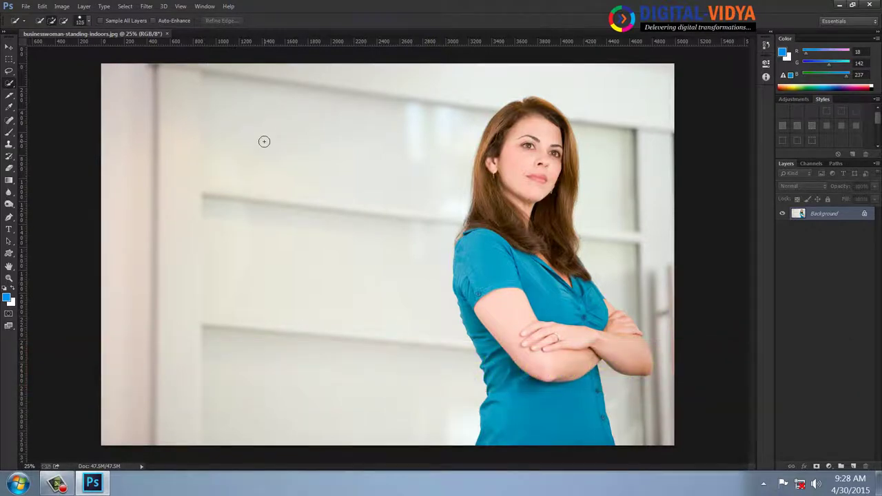
Resize the Quick Selection brush to 700 pixels using the bracket keys.
{"action": "key", "text": "bracketright"}
{"action": "key", "text": "bracketright"}
{"action": "key", "text": "bracketright"}
{"action": "key", "text": "bracketright"}
{"action": "key", "text": "bracketright"}
{"action": "key", "text": "bracketright"}
{"action": "key", "text": "bracketright"}
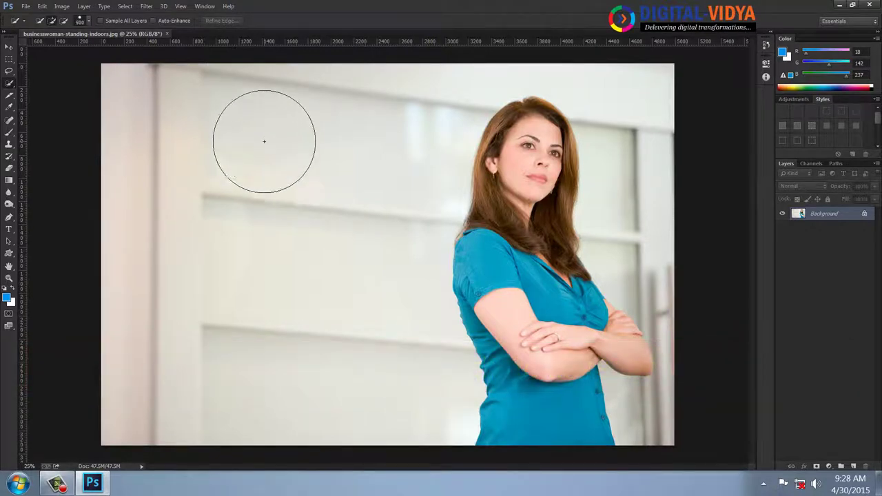
{"action": "key", "text": "bracketright"}
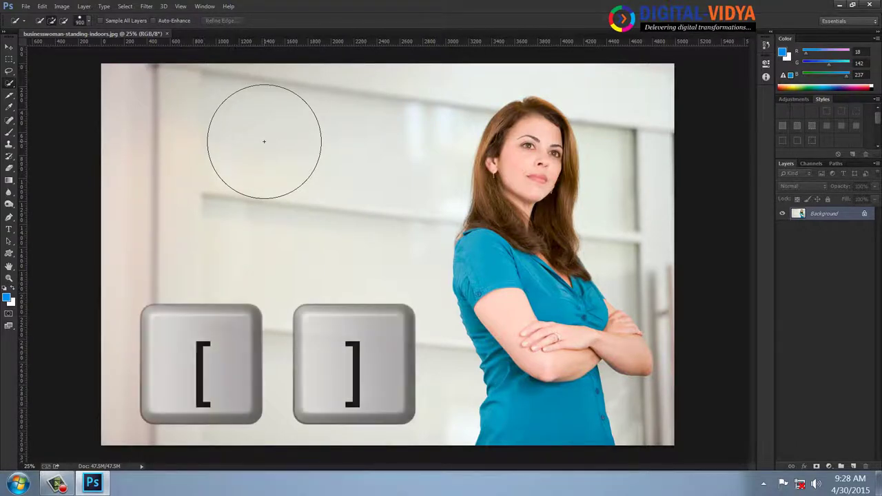
{"action": "key", "text": "bracketleft"}
{"action": "key", "text": "bracketleft"}
{"action": "key", "text": "bracketleft"}
{"action": "key", "text": "bracketleft"}
{"action": "key", "text": "bracketleft"}
{"action": "key", "text": "bracketleft"}
{"action": "key", "text": "bracketleft"}
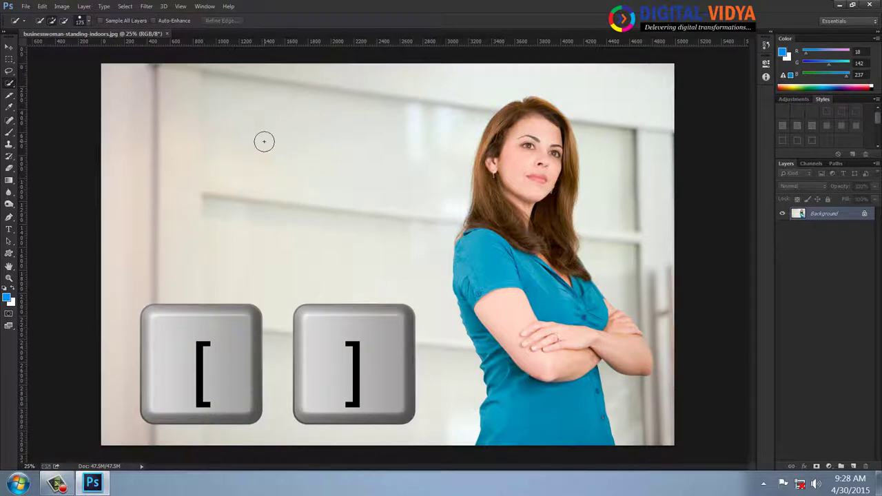
{"action": "key", "text": "bracketleft"}
{"action": "key", "text": "bracketleft"}
{"action": "key", "text": "bracketleft"}
{"action": "key", "text": "bracketright"}
{"action": "key", "text": "bracketright"}
{"action": "key", "text": "bracketright"}
{"action": "key", "text": "bracketright"}
{"action": "key", "text": "bracketright"}
{"action": "key", "text": "bracketright"}
{"action": "key", "text": "bracketright"}
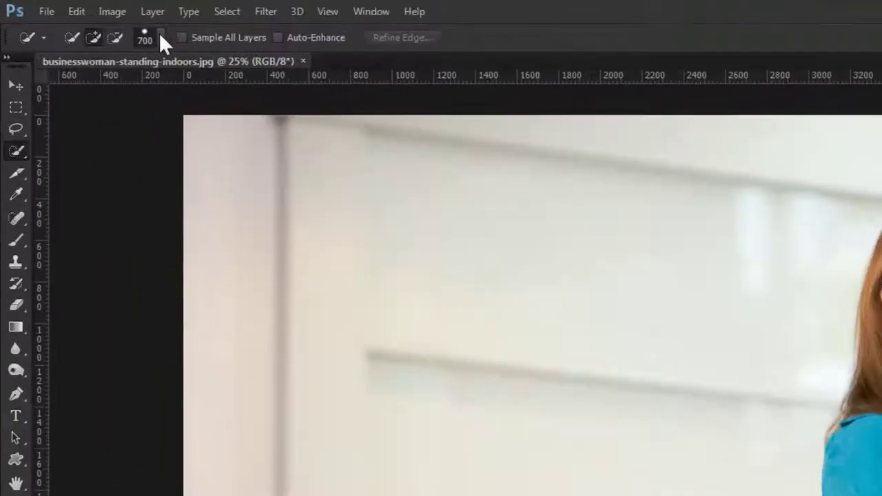
Set the Quick Selection brush to 50 px, with 100% hardness and 93% spacing.
{"action": "left_click", "coordinate": [87, 21]}
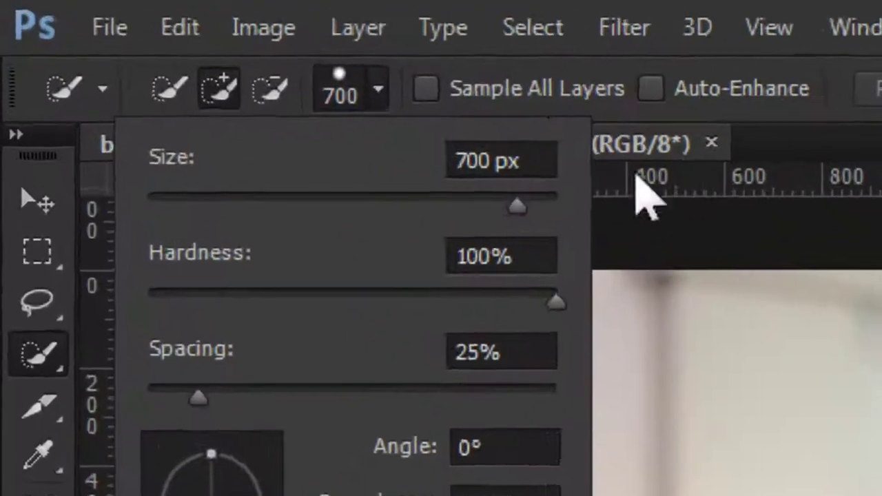
{"action": "type", "text": "50"}
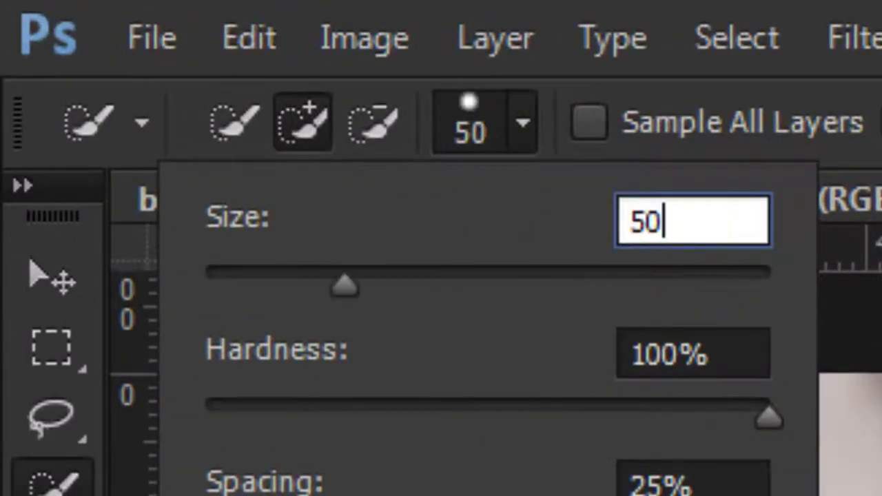
{"action": "key", "text": "Return"}
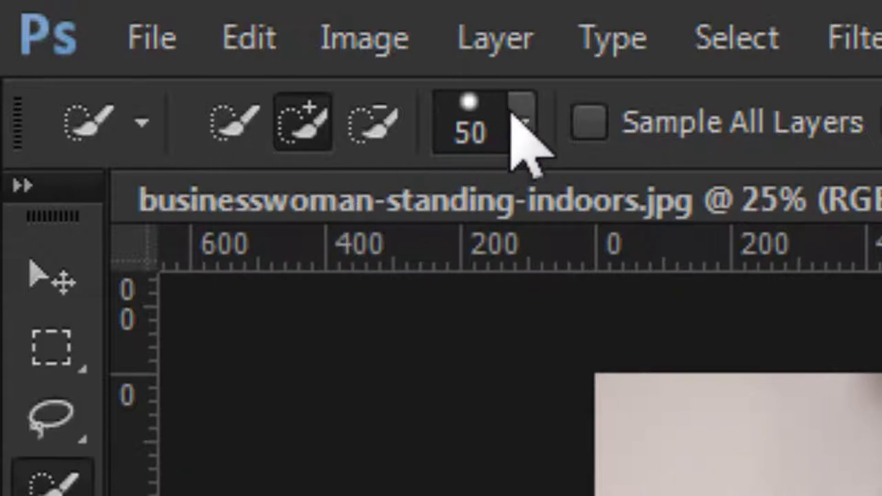
{"action": "left_click", "coordinate": [520, 123]}
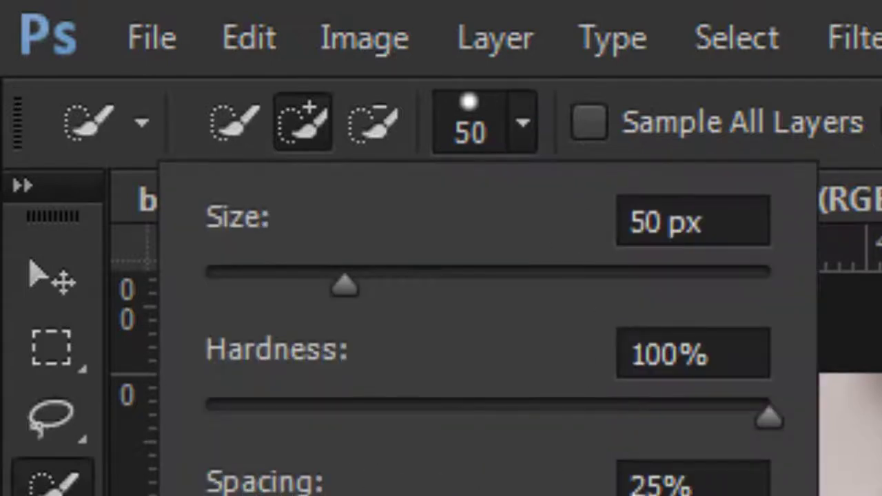
{"action": "left_click_drag", "start_coordinate": [221, 493], "coordinate": [258, 492]}
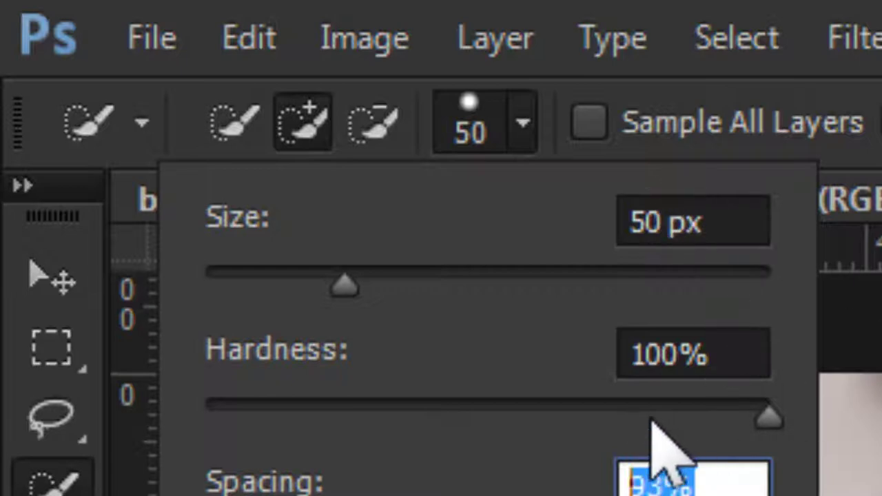
{"action": "left_click", "coordinate": [730, 350]}
{"action": "key", "text": "Return"}
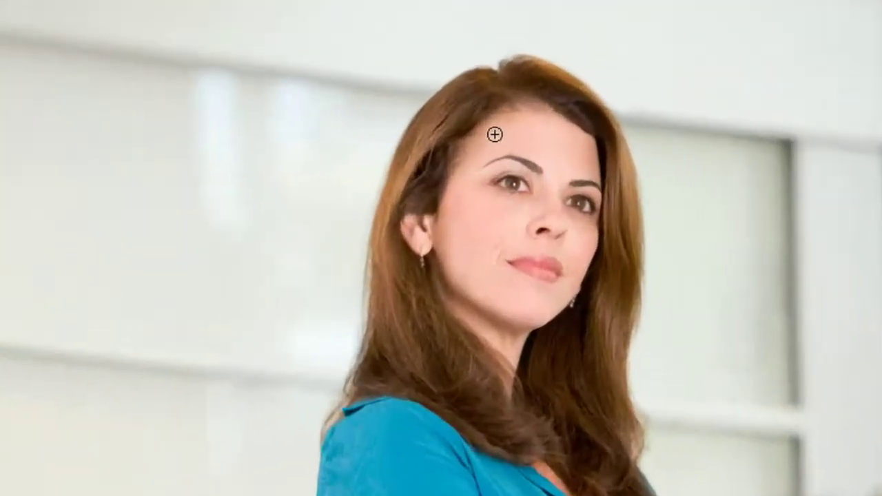
Quick-select the woman's face, hair, shirt and crossed arms, then magnify her hair edge.
{"action": "mouse_move", "coordinate": [518, 129]}
{"action": "left_mouse_down"}
{"action": "mouse_move", "coordinate": [542, 150]}
{"action": "mouse_move", "coordinate": [507, 208]}
{"action": "mouse_move", "coordinate": [499, 278]}
{"action": "left_mouse_up"}
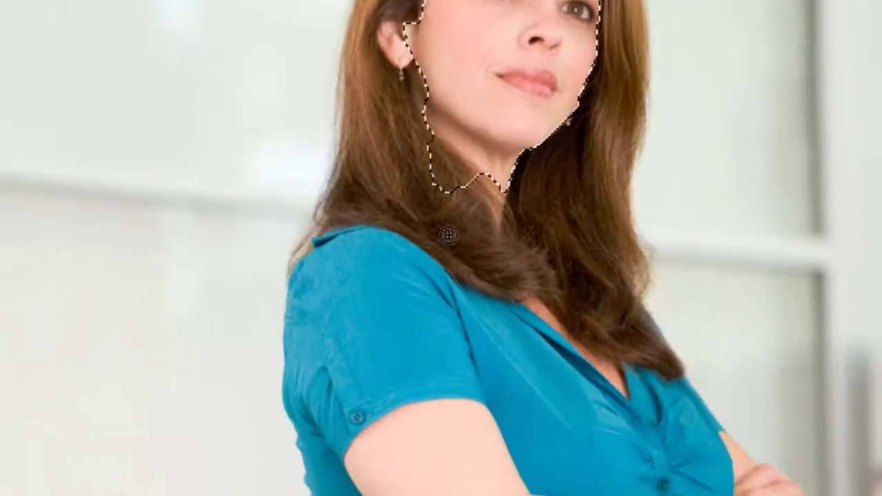
{"action": "mouse_move", "coordinate": [448, 235]}
{"action": "left_mouse_down"}
{"action": "mouse_move", "coordinate": [466, 277]}
{"action": "mouse_move", "coordinate": [531, 352]}
{"action": "mouse_move", "coordinate": [604, 475]}
{"action": "mouse_move", "coordinate": [715, 378]}
{"action": "left_mouse_up"}
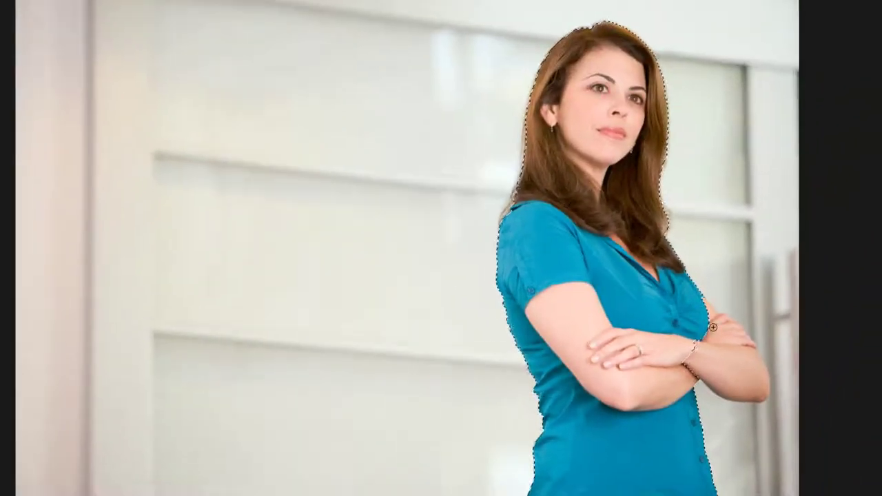
{"action": "left_click_drag", "start_coordinate": [713, 327], "coordinate": [704, 349]}
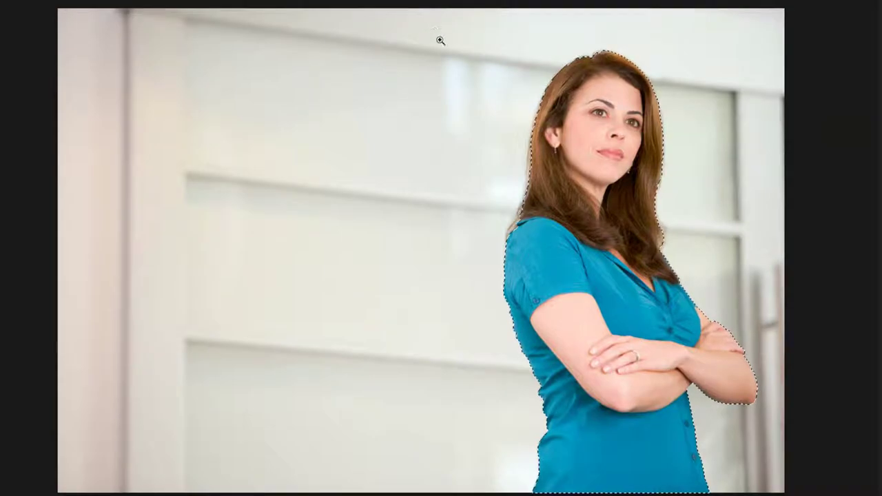
{"action": "left_click_drag", "start_coordinate": [433, 29], "coordinate": [699, 289]}
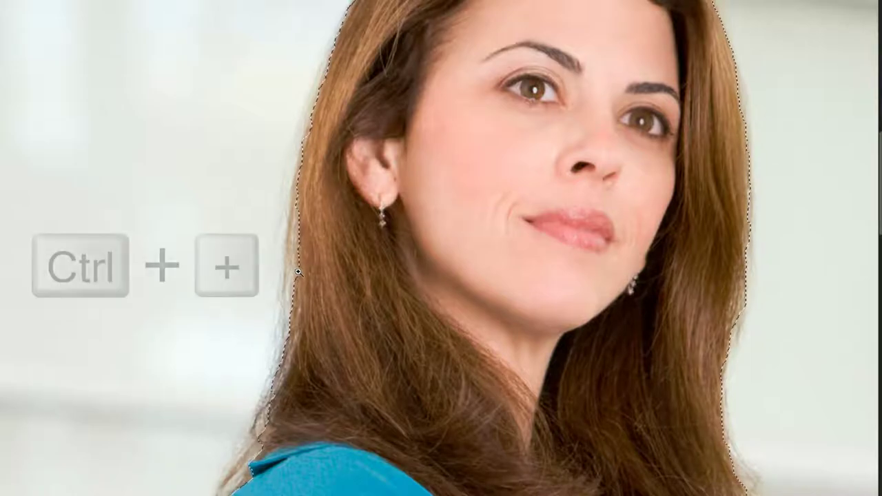
{"action": "key", "text": "ctrl+plus"}
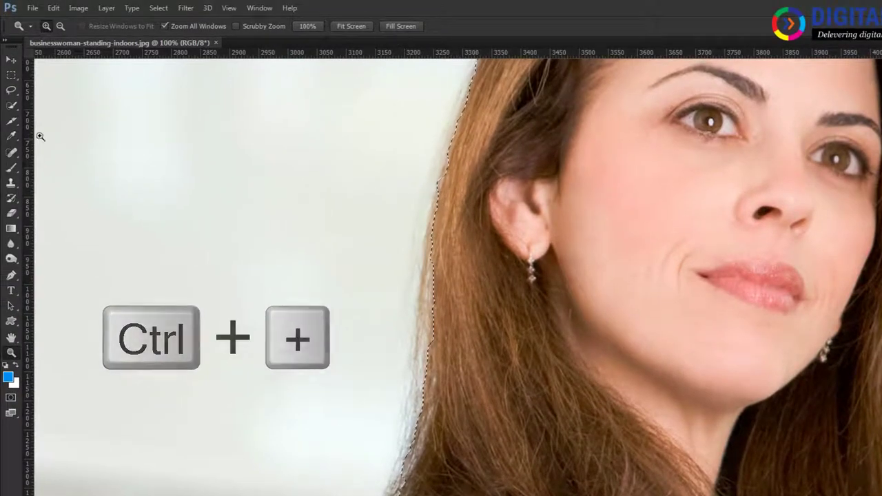
Open Refine Edge for the woman's selection, choose Refine Radius Tool, and enable Smart Radius.
{"action": "left_click", "coordinate": [11, 105]}
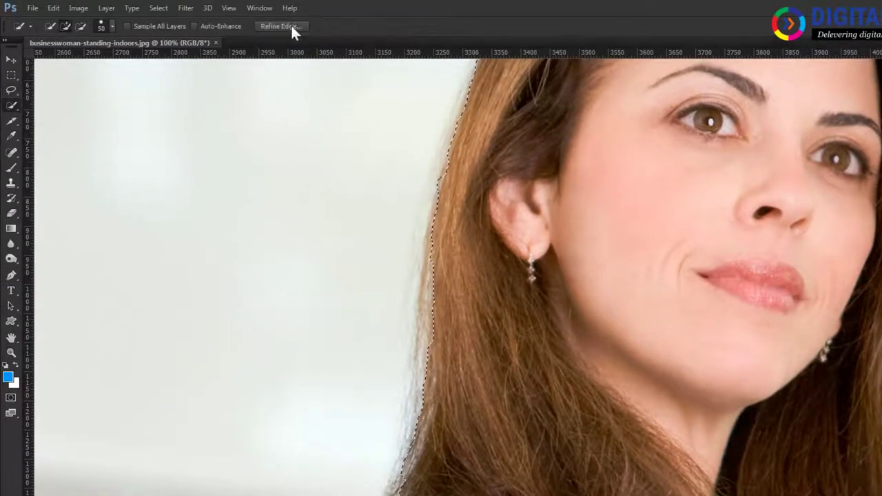
{"action": "left_click", "coordinate": [291, 28]}
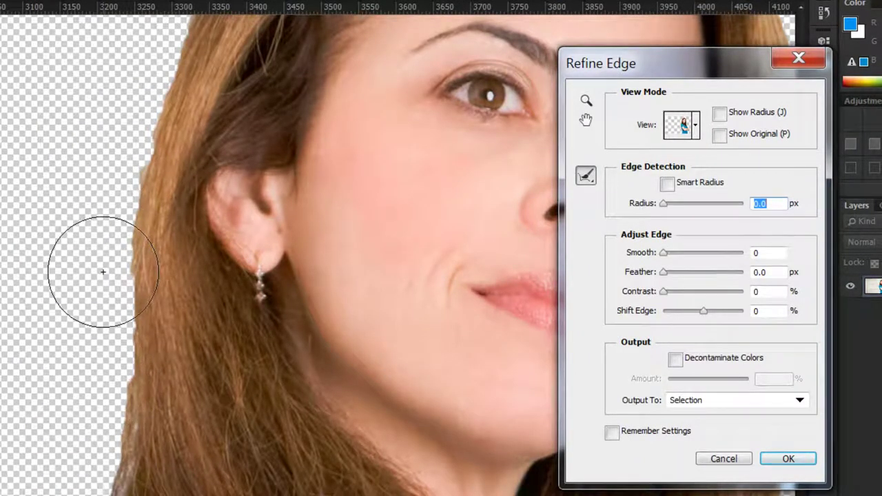
{"action": "left_click_drag", "start_coordinate": [668, 69], "coordinate": [563, 6]}
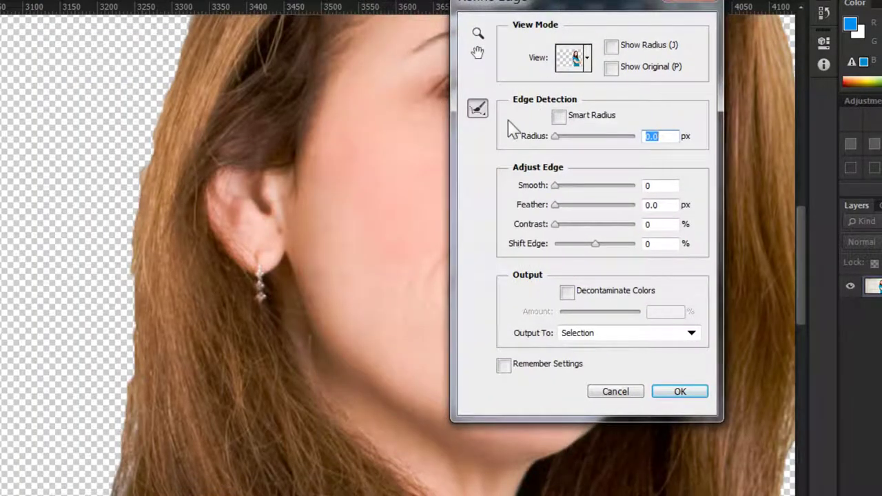
{"action": "left_click", "coordinate": [477, 108]}
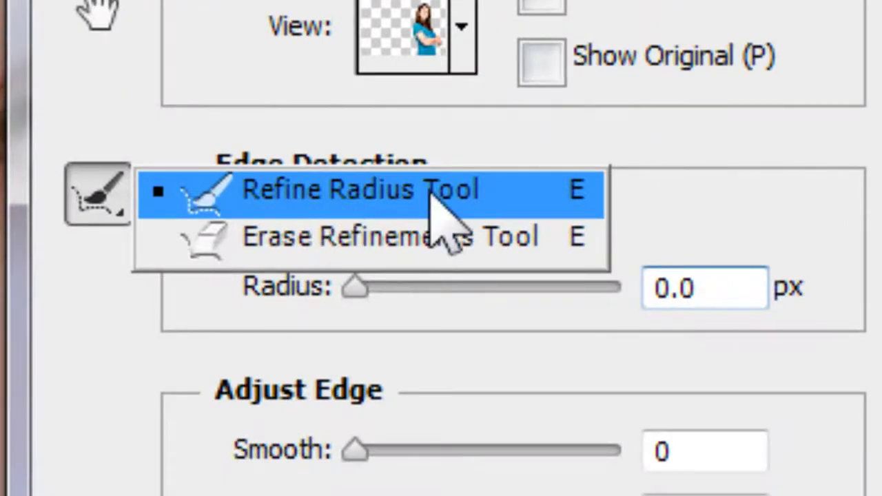
{"action": "left_click", "coordinate": [430, 195]}
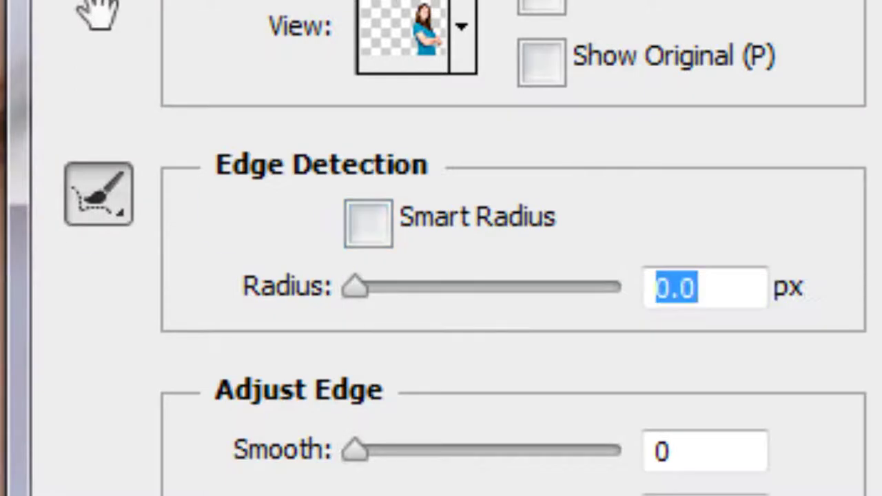
{"action": "left_click", "coordinate": [370, 222]}
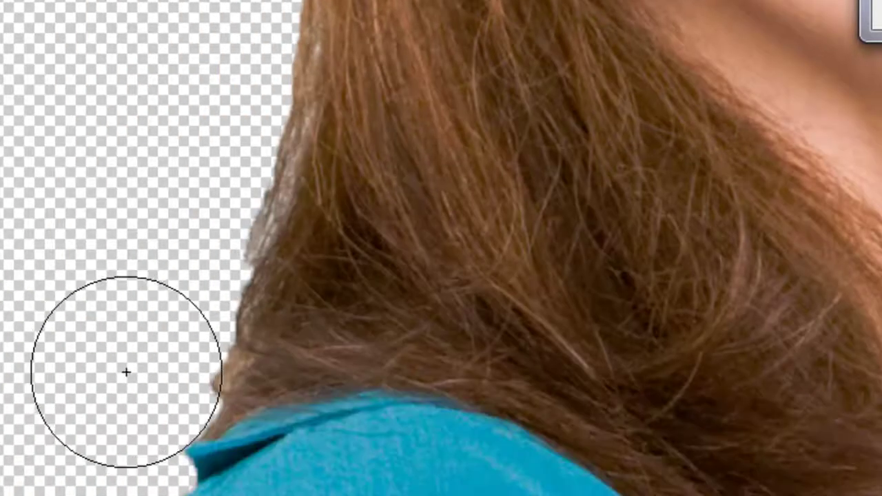
Brush refinement along the left hair edge down toward the neck.
{"action": "mouse_move", "coordinate": [133, 384]}
{"action": "left_mouse_down"}
{"action": "mouse_move", "coordinate": [202, 291]}
{"action": "mouse_move", "coordinate": [244, 0]}
{"action": "left_mouse_up"}
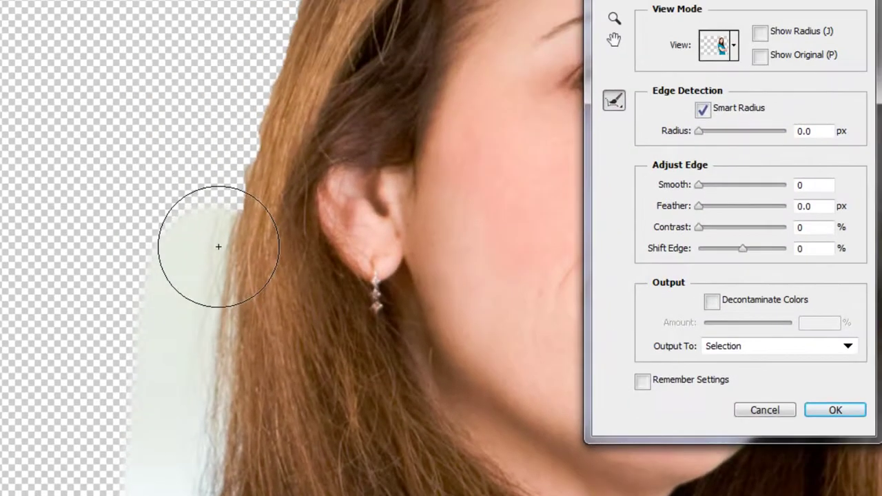
{"action": "left_click_drag", "start_coordinate": [218, 246], "coordinate": [205, 335]}
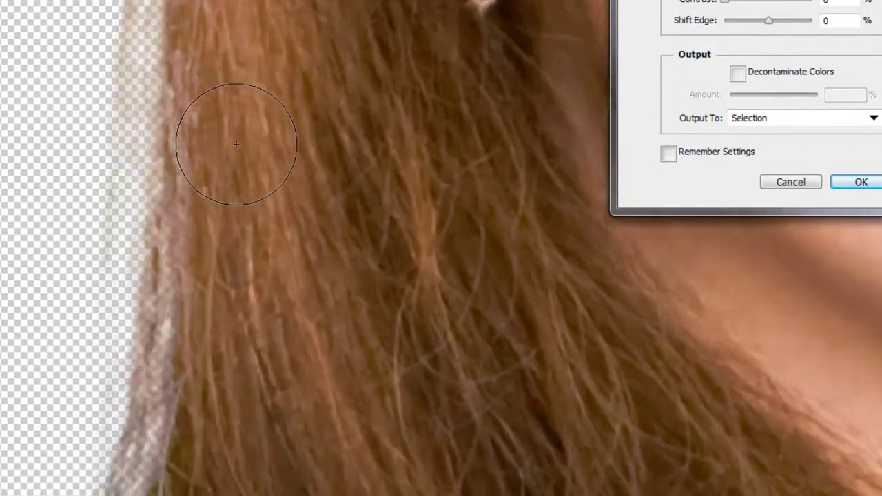
{"action": "key", "text": "ctrl+plus"}
{"action": "key", "text": "ctrl+plus"}
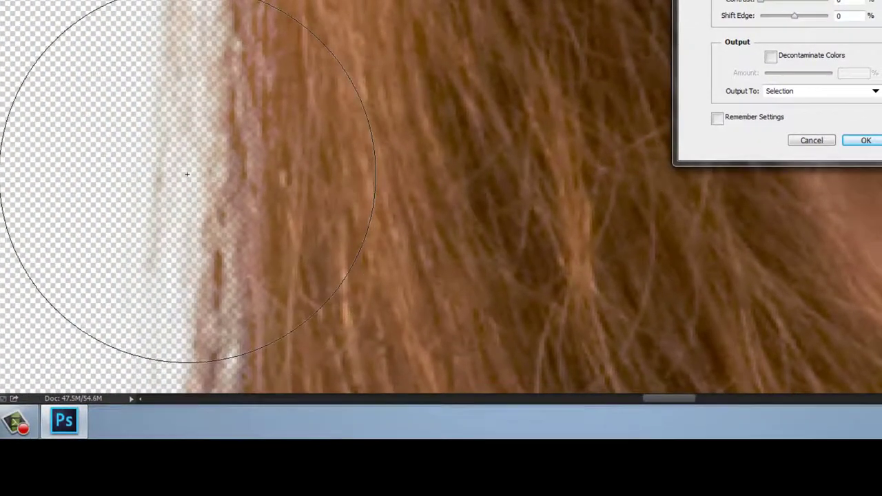
{"action": "key", "text": "ctrl+minus"}
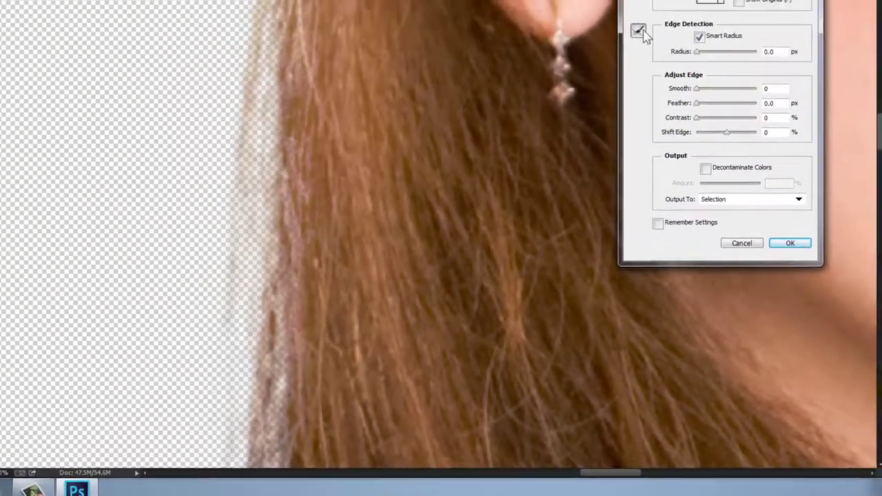
Erase refinements over the whitish fringe along the hair's left edge.
{"action": "left_click", "coordinate": [638, 33]}
{"action": "left_click", "coordinate": [647, 86]}
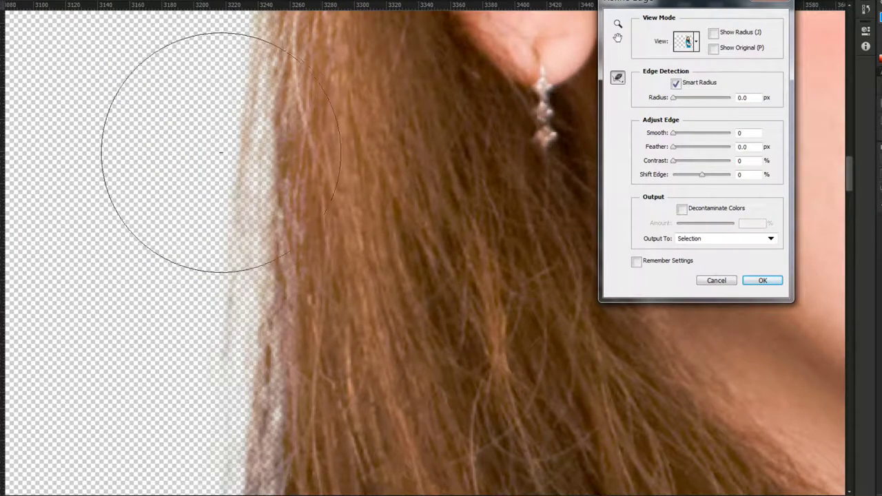
{"action": "mouse_move", "coordinate": [197, 147]}
{"action": "left_mouse_down"}
{"action": "mouse_move", "coordinate": [196, 408]}
{"action": "mouse_move", "coordinate": [265, 201]}
{"action": "mouse_move", "coordinate": [236, 473]}
{"action": "left_mouse_up"}
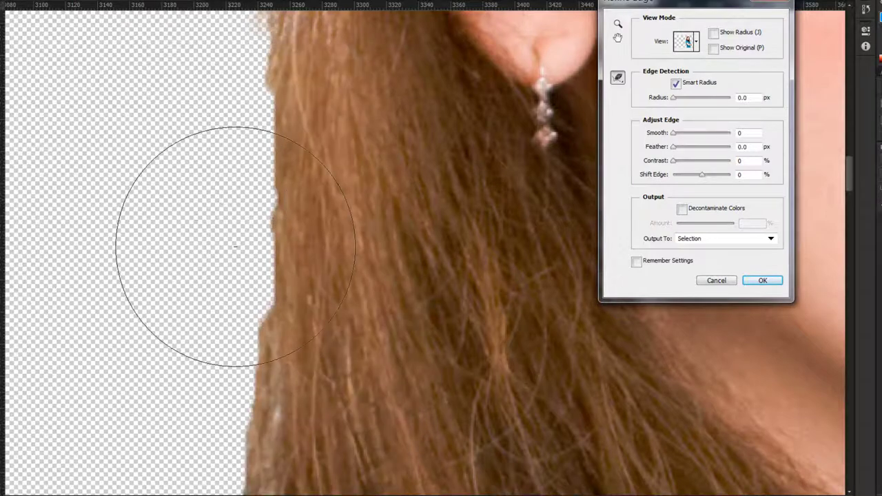
{"action": "key", "text": "ctrl+minus"}
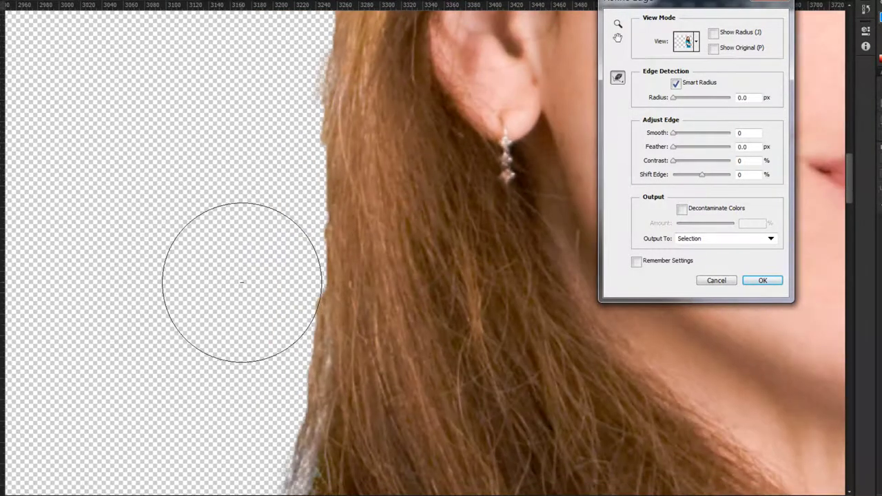
{"action": "left_click", "coordinate": [618, 79]}
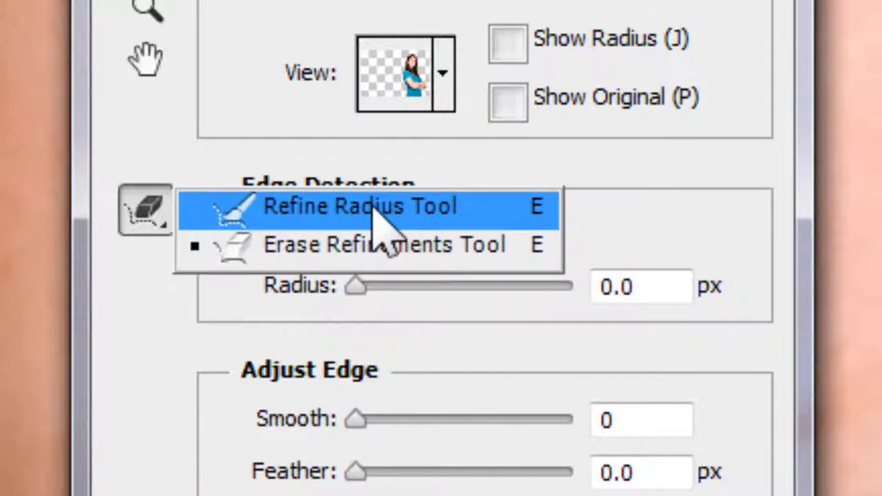
At 100% zoom, refine the hair edge from the shoulder up past the ear.
{"action": "left_click", "coordinate": [373, 205]}
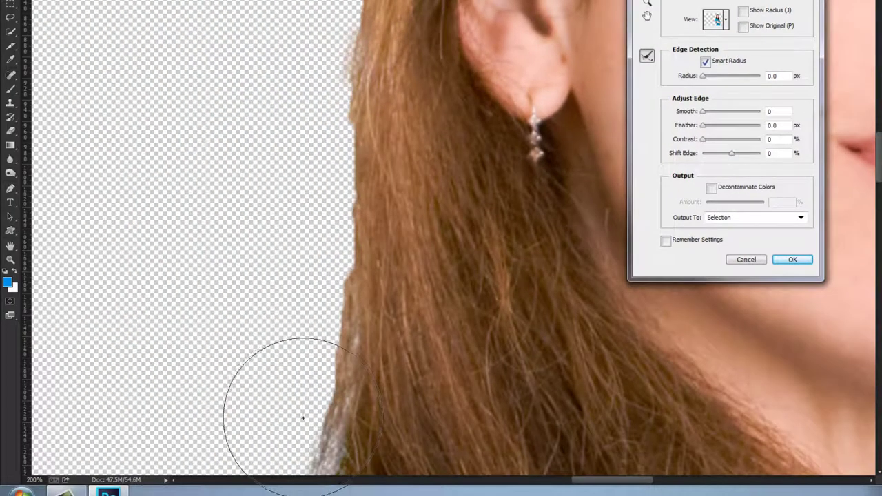
{"action": "key", "text": "ctrl+minus"}
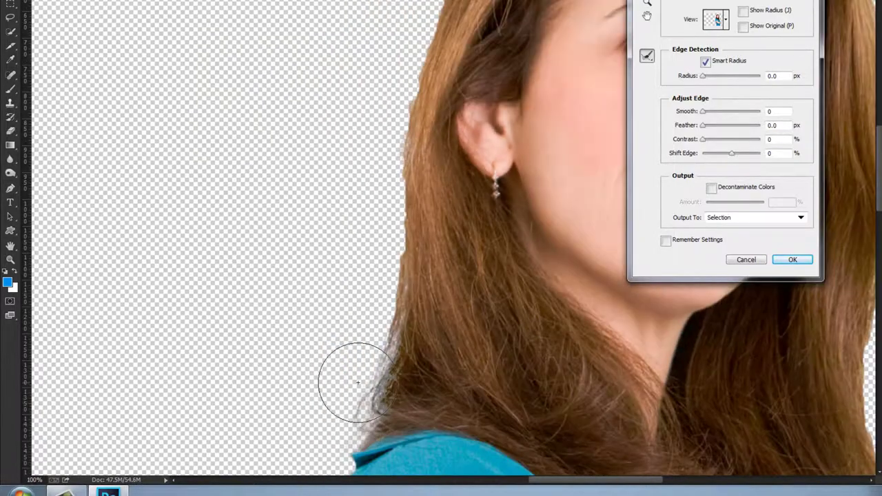
{"action": "mouse_move", "coordinate": [344, 393]}
{"action": "left_mouse_down"}
{"action": "mouse_move", "coordinate": [344, 407]}
{"action": "mouse_move", "coordinate": [389, 201]}
{"action": "left_mouse_up"}
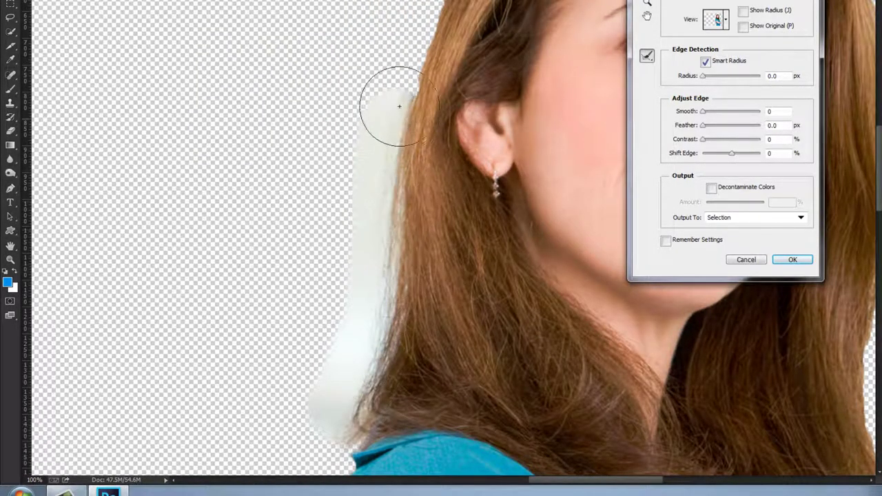
{"action": "mouse_move", "coordinate": [388, 201]}
{"action": "left_mouse_down"}
{"action": "mouse_move", "coordinate": [373, 208]}
{"action": "mouse_move", "coordinate": [344, 180]}
{"action": "left_mouse_up"}
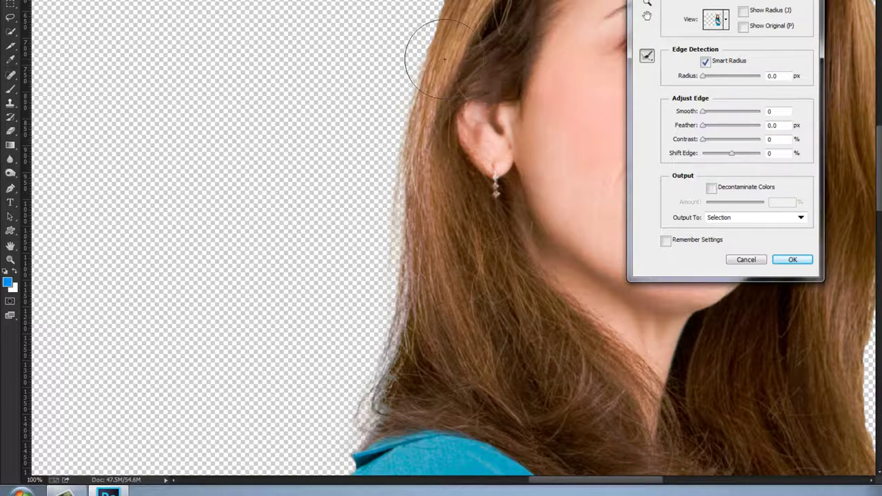
{"action": "left_click_drag", "start_coordinate": [450, 52], "coordinate": [384, 181]}
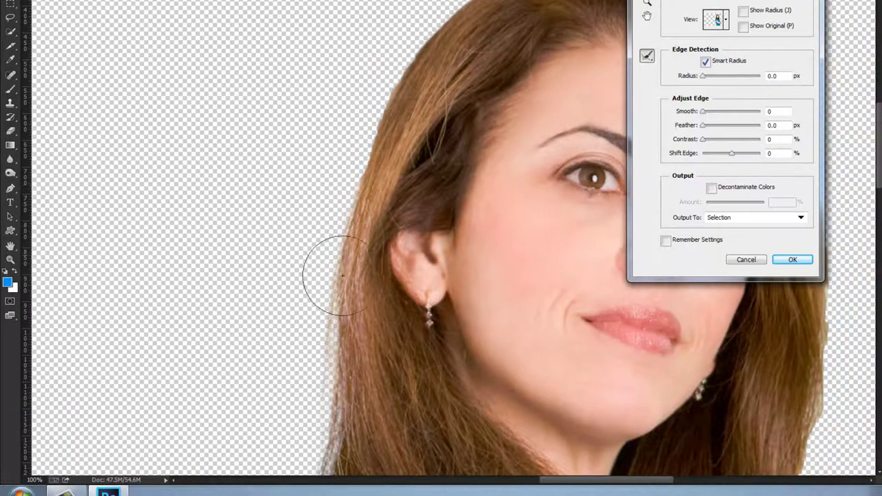
{"action": "mouse_move", "coordinate": [324, 343]}
{"action": "left_mouse_down"}
{"action": "mouse_move", "coordinate": [365, 145]}
{"action": "mouse_move", "coordinate": [334, 209]}
{"action": "left_mouse_up"}
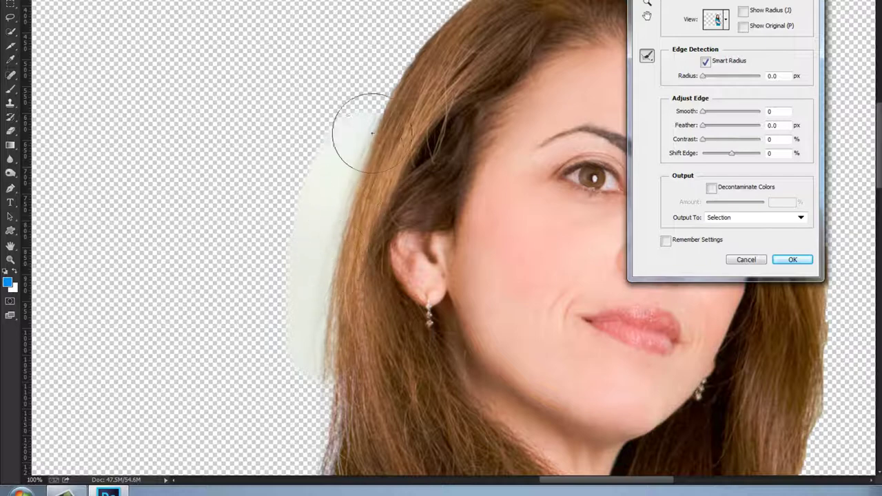
{"action": "mouse_move", "coordinate": [372, 132]}
{"action": "left_mouse_down"}
{"action": "mouse_move", "coordinate": [394, 60]}
{"action": "mouse_move", "coordinate": [431, 28]}
{"action": "left_mouse_up"}
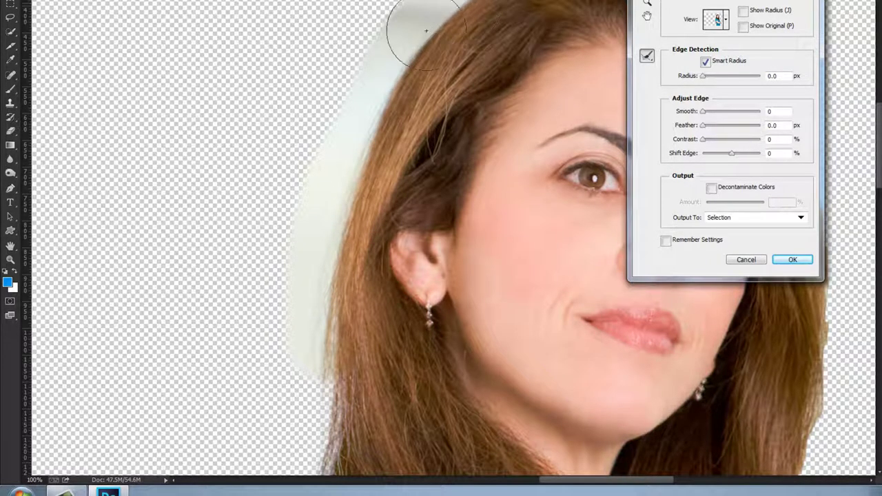
Refine the hair outline across the top of the head, parting and crown.
{"action": "mouse_move", "coordinate": [454, 32]}
{"action": "left_mouse_down"}
{"action": "mouse_move", "coordinate": [337, 144]}
{"action": "mouse_move", "coordinate": [279, 146]}
{"action": "left_mouse_up"}
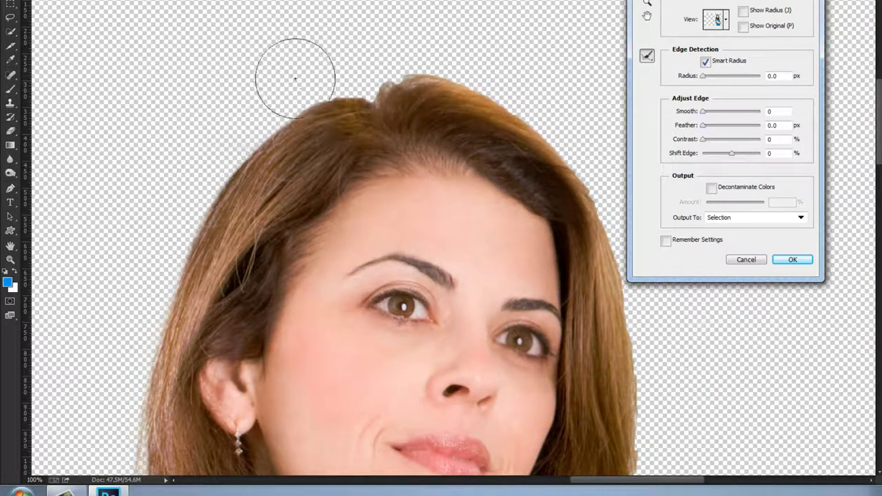
{"action": "mouse_move", "coordinate": [287, 75]}
{"action": "left_mouse_down"}
{"action": "mouse_move", "coordinate": [299, 75]}
{"action": "mouse_move", "coordinate": [279, 90]}
{"action": "mouse_move", "coordinate": [404, 65]}
{"action": "mouse_move", "coordinate": [390, 70]}
{"action": "mouse_move", "coordinate": [476, 76]}
{"action": "left_mouse_up"}
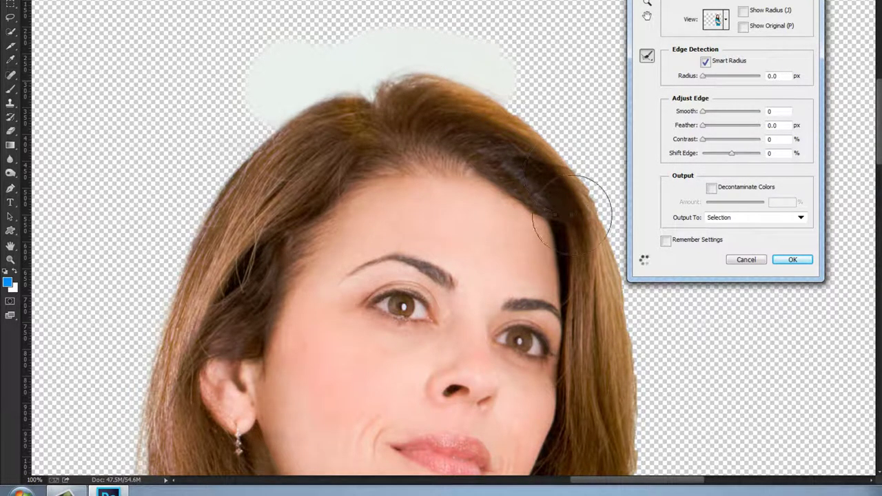
{"action": "left_click_drag", "start_coordinate": [476, 193], "coordinate": [363, 143]}
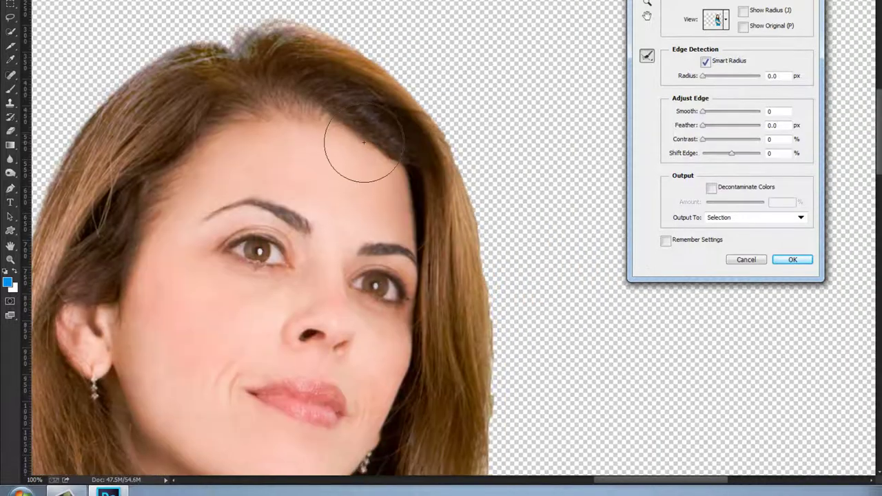
{"action": "mouse_move", "coordinate": [283, 77]}
{"action": "left_mouse_down"}
{"action": "mouse_move", "coordinate": [237, 55]}
{"action": "mouse_move", "coordinate": [177, 95]}
{"action": "left_mouse_up"}
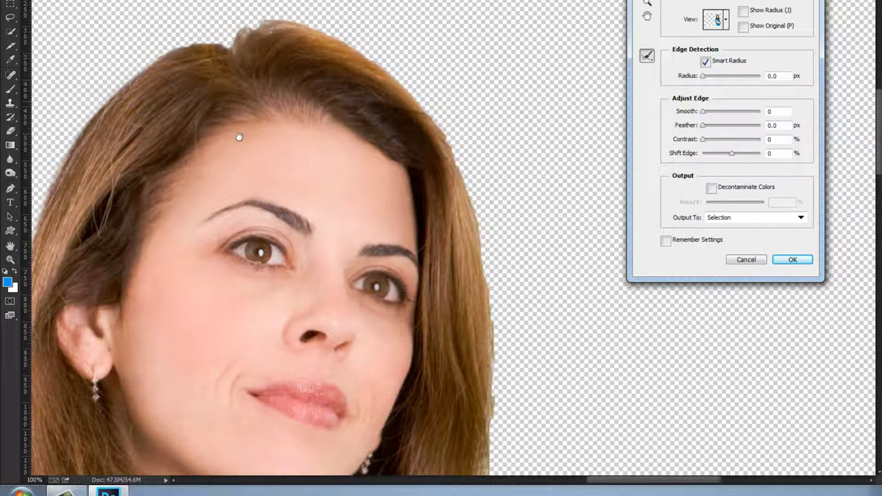
{"action": "left_click_drag", "start_coordinate": [239, 136], "coordinate": [280, 171]}
{"action": "left_click_drag", "start_coordinate": [247, 105], "coordinate": [279, 120]}
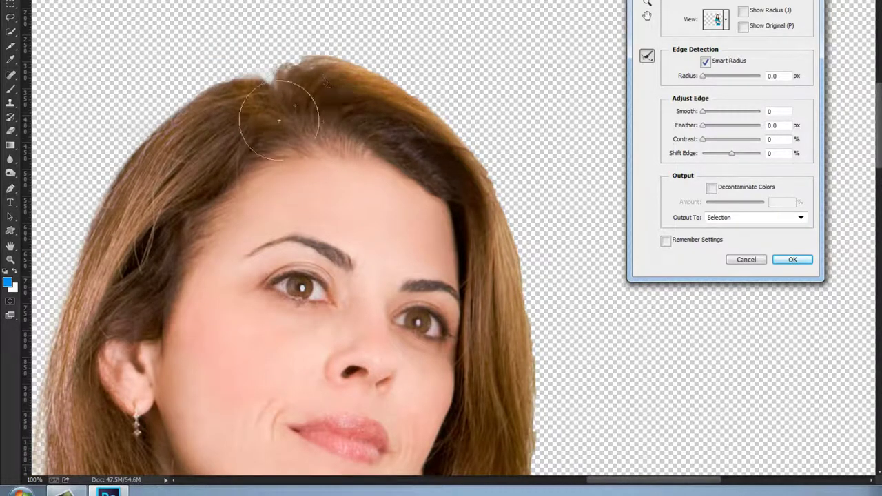
{"action": "left_click_drag", "start_coordinate": [224, 150], "coordinate": [289, 111]}
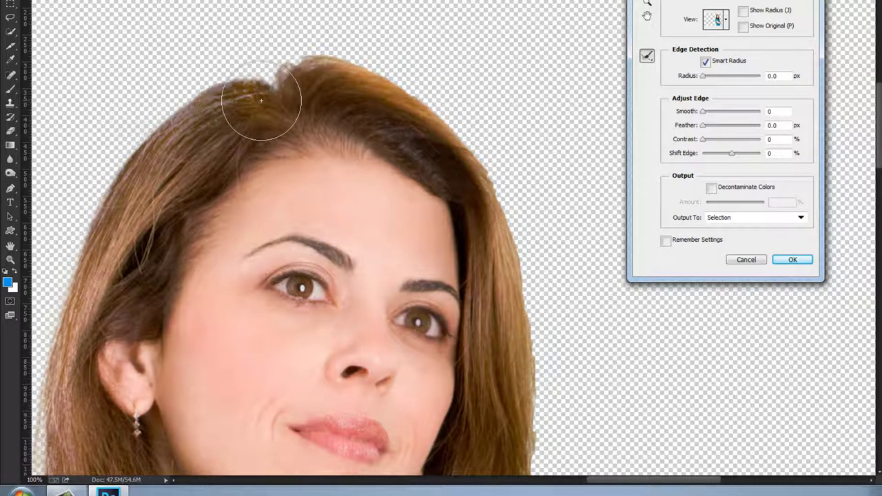
{"action": "mouse_move", "coordinate": [148, 93]}
{"action": "left_mouse_down"}
{"action": "mouse_move", "coordinate": [284, 42]}
{"action": "mouse_move", "coordinate": [410, 54]}
{"action": "mouse_move", "coordinate": [461, 92]}
{"action": "mouse_move", "coordinate": [537, 191]}
{"action": "mouse_move", "coordinate": [563, 385]}
{"action": "mouse_move", "coordinate": [571, 314]}
{"action": "left_mouse_up"}
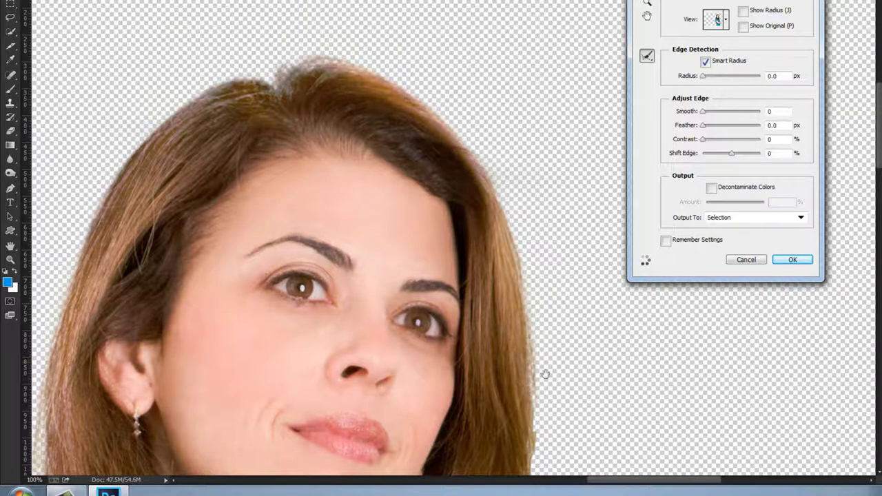
Refine the right hair edge down to the shoulder.
{"action": "left_click_drag", "start_coordinate": [544, 374], "coordinate": [463, 145]}
{"action": "mouse_move", "coordinate": [465, 108]}
{"action": "left_mouse_down"}
{"action": "mouse_move", "coordinate": [464, 89]}
{"action": "mouse_move", "coordinate": [451, 203]}
{"action": "mouse_move", "coordinate": [448, 404]}
{"action": "mouse_move", "coordinate": [449, 307]}
{"action": "left_mouse_up"}
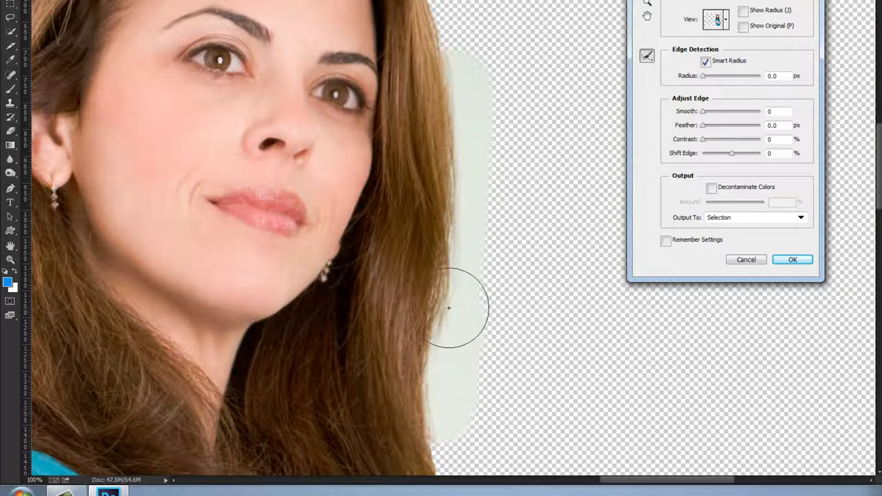
{"action": "left_click_drag", "start_coordinate": [502, 346], "coordinate": [496, 370]}
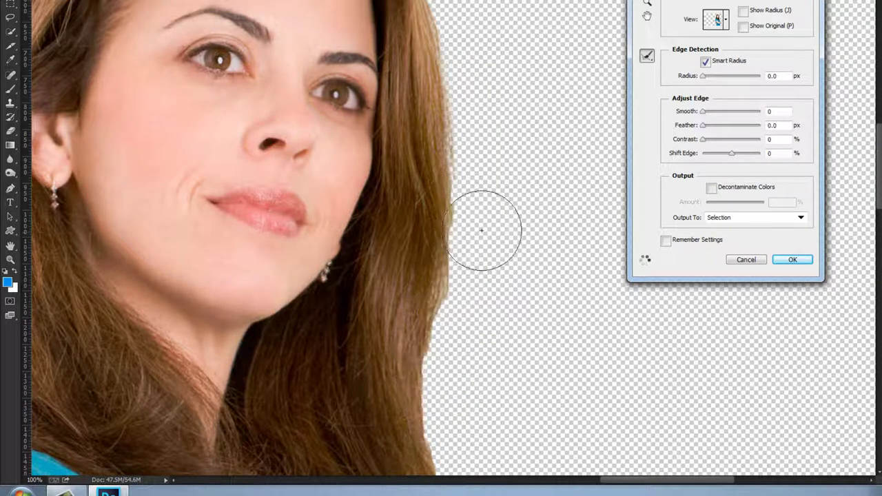
{"action": "mouse_move", "coordinate": [484, 227]}
{"action": "left_mouse_down"}
{"action": "mouse_move", "coordinate": [458, 394]}
{"action": "mouse_move", "coordinate": [468, 457]}
{"action": "left_mouse_up"}
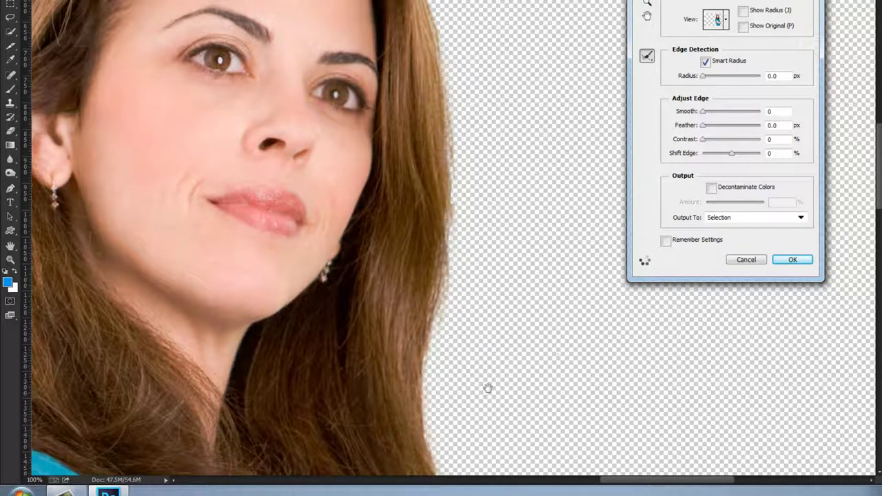
{"action": "mouse_move", "coordinate": [487, 388]}
{"action": "left_mouse_down"}
{"action": "mouse_move", "coordinate": [449, 144]}
{"action": "mouse_move", "coordinate": [419, 216]}
{"action": "mouse_move", "coordinate": [445, 331]}
{"action": "mouse_move", "coordinate": [460, 348]}
{"action": "left_mouse_up"}
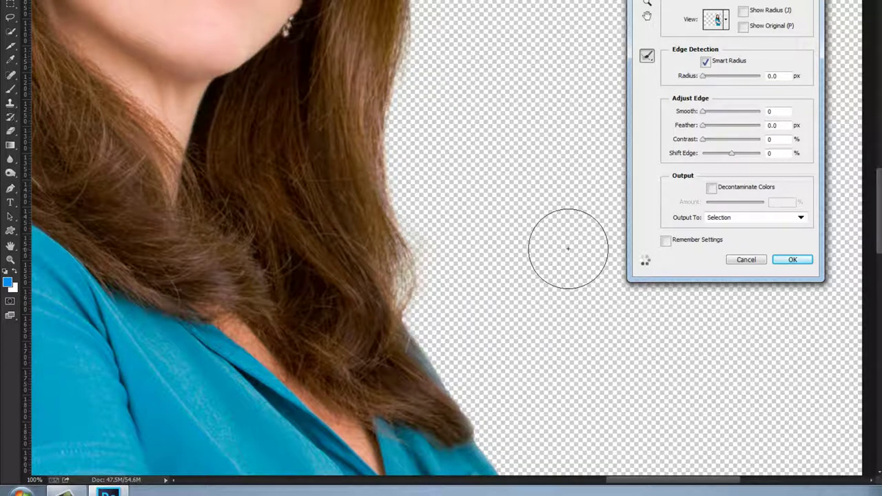
Output the refined cut-out of the woman to a new document.
{"action": "left_click", "coordinate": [752, 218]}
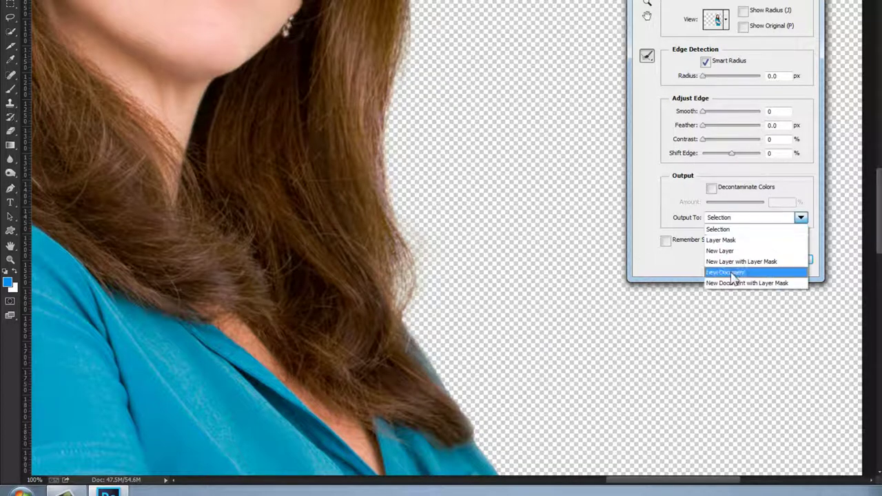
{"action": "left_click", "coordinate": [725, 272]}
{"action": "left_click", "coordinate": [795, 259]}
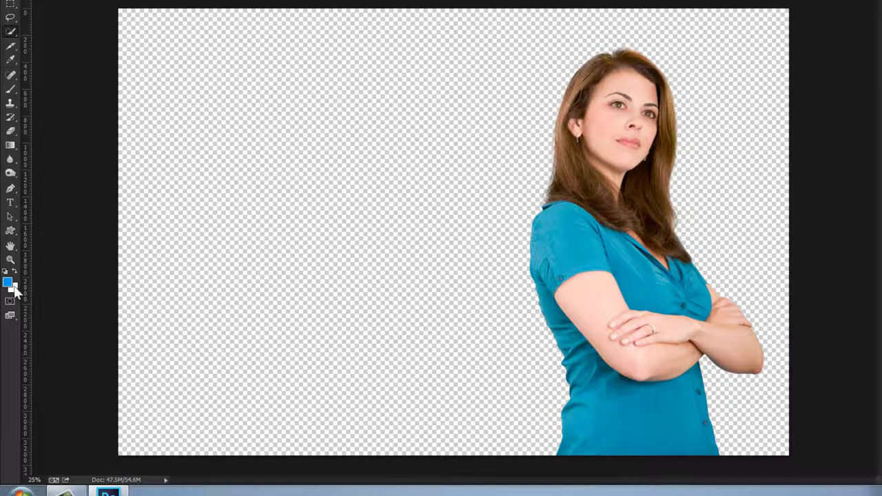
Set the foreground colour to the teal blue sampled from her shirt.
{"action": "left_click", "coordinate": [14, 287]}
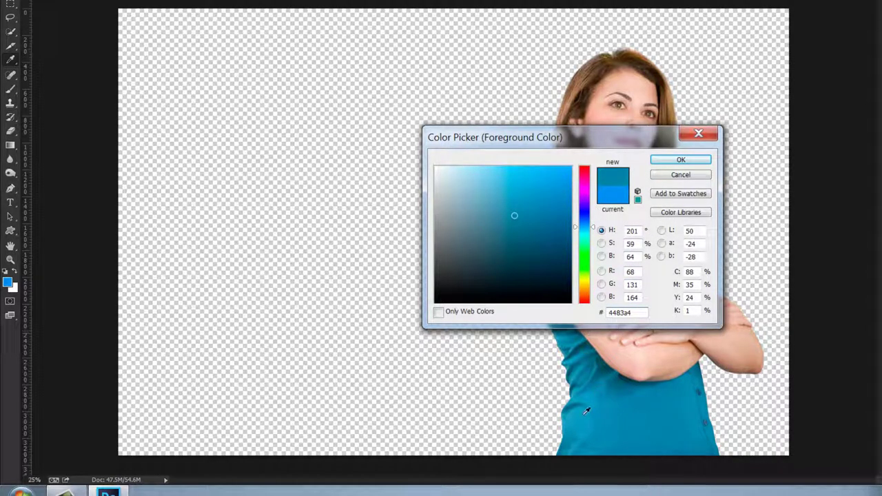
{"action": "left_click", "coordinate": [586, 410]}
{"action": "left_click", "coordinate": [680, 160]}
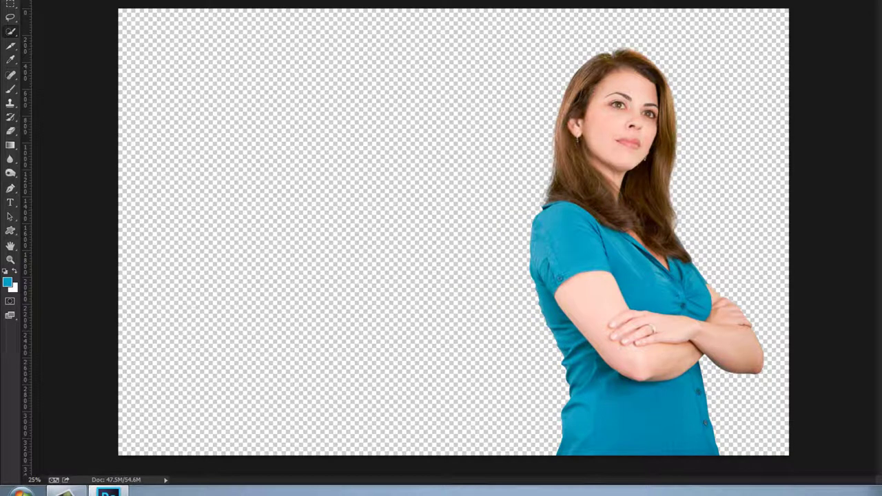
Fill a layer with the teal foreground, place the woman's layer above it, and draw a lasso area.
{"action": "key", "text": "alt+BackSpace"}
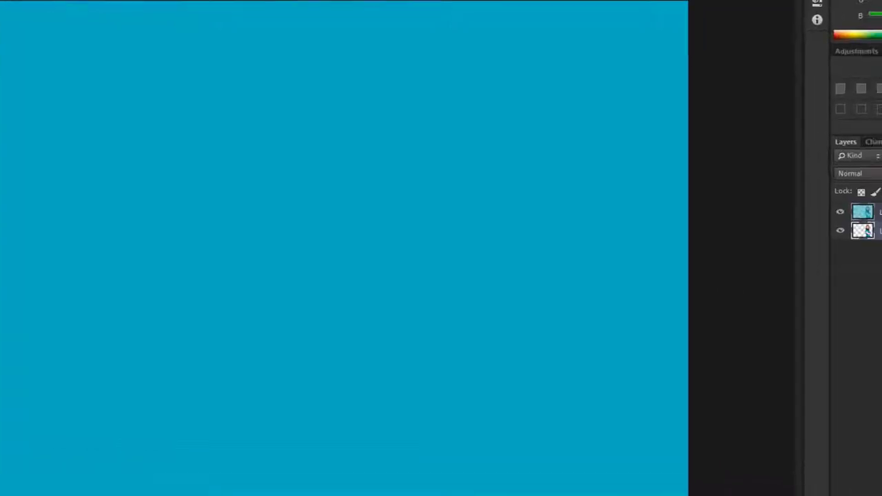
{"action": "key", "text": "ctrl+bracketright"}
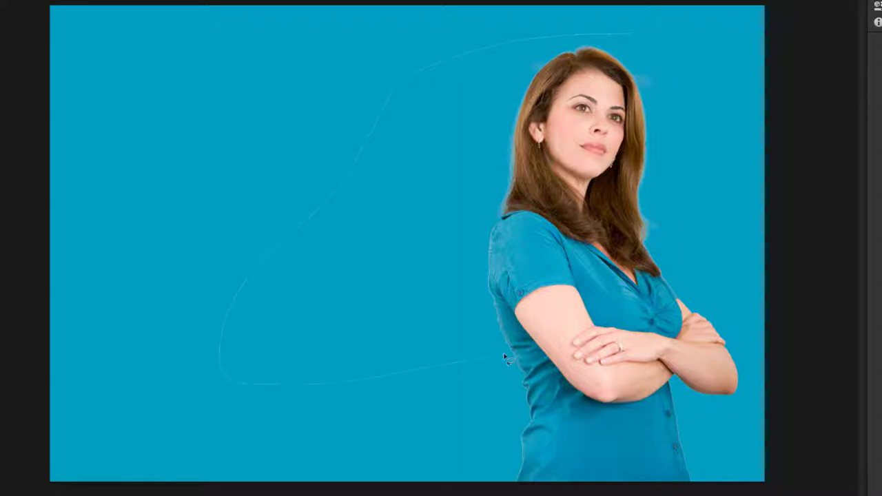
{"action": "left_click_drag", "start_coordinate": [504, 358], "coordinate": [503, 357]}
Fill the closed lasso shape with white on a new layer above the blue background.
{"action": "left_click", "coordinate": [619, 45]}
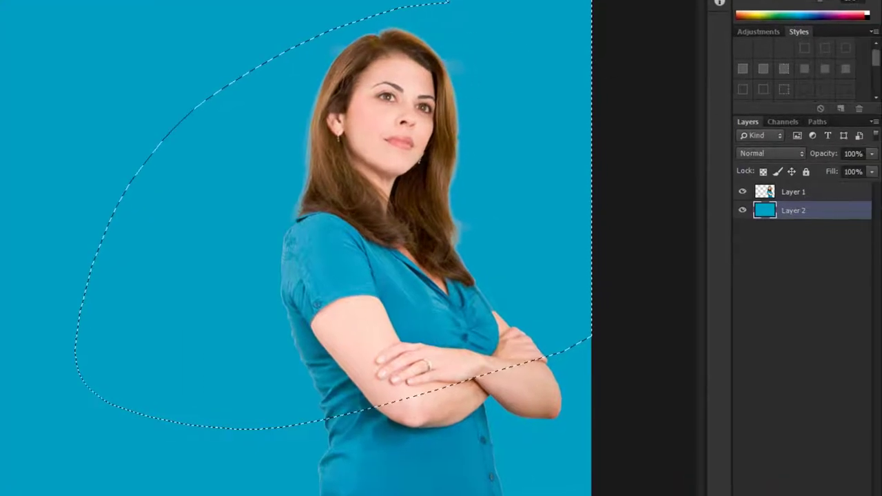
{"action": "key", "text": "ctrl+shift+alt+n"}
{"action": "key", "text": "ctrl+BackSpace"}
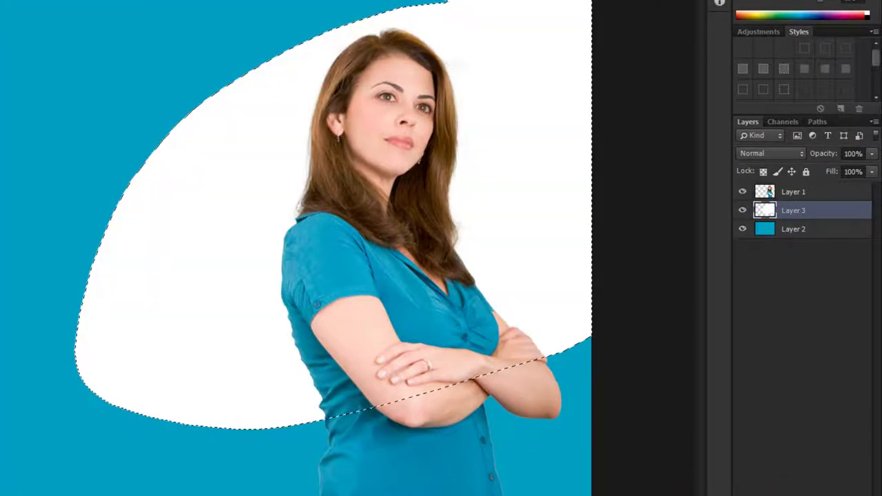
{"action": "key", "text": "ctrl+d"}
Apply a large-radius Gaussian Blur to the white shape to make a soft glow.
{"action": "key", "text": "alt+t"}
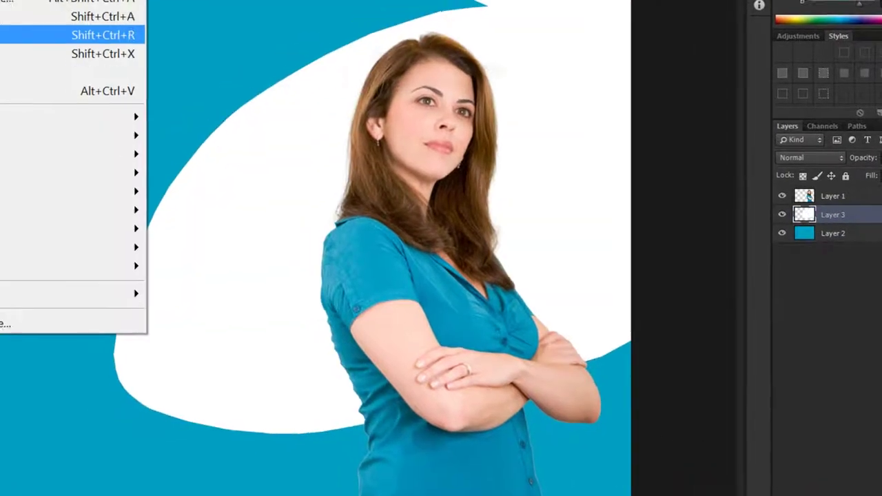
{"action": "mouse_move", "coordinate": [138, 133]}
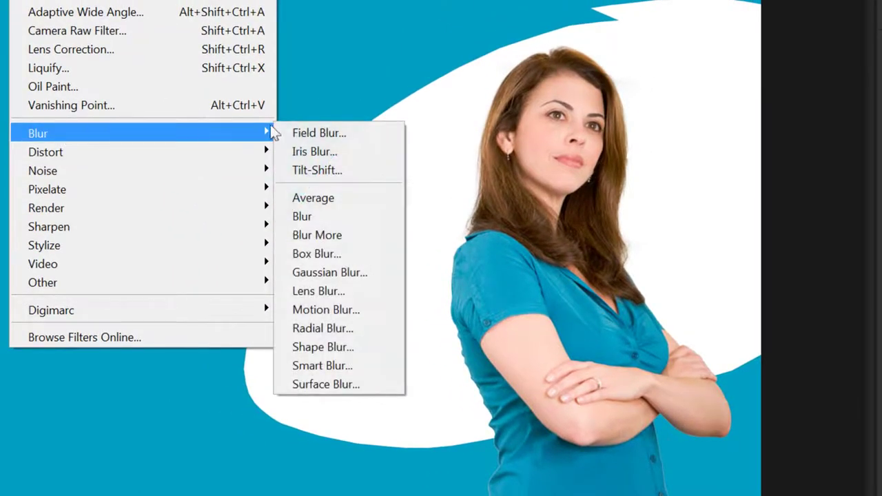
{"action": "left_click", "coordinate": [324, 273]}
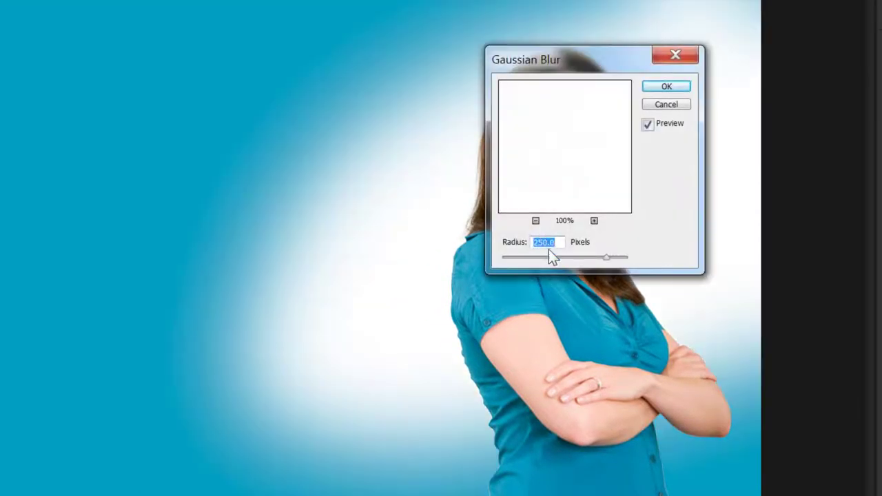
{"action": "left_click_drag", "start_coordinate": [620, 264], "coordinate": [621, 264]}
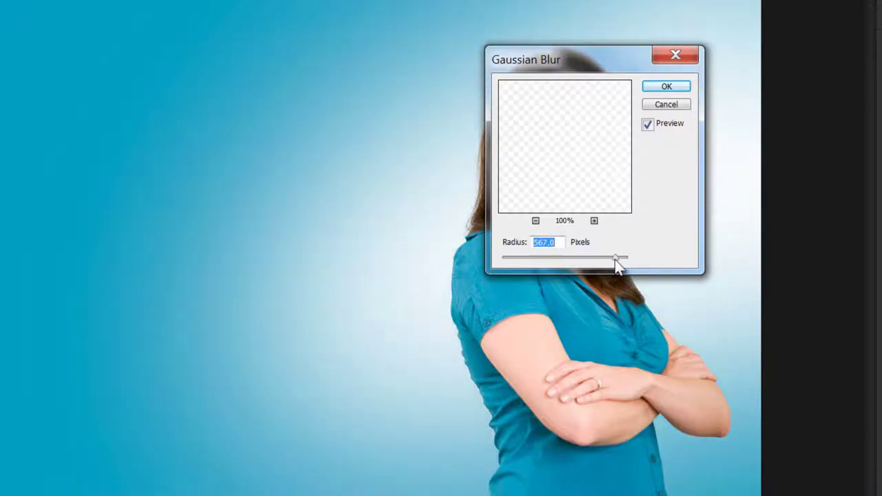
{"action": "left_click", "coordinate": [667, 88]}
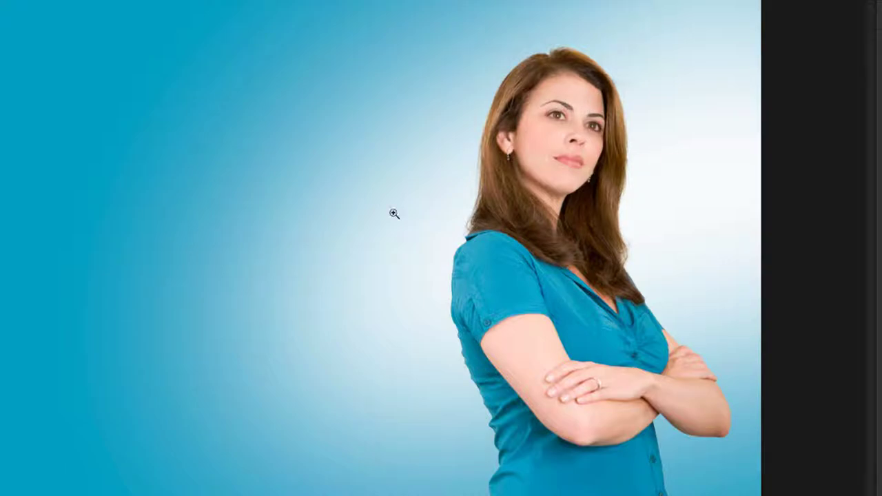
{"action": "left_click", "coordinate": [435, 200]}
Zoom in on the hair edge and earring down to individual strands, then zoom back out to the face and shirt.
{"action": "left_click", "coordinate": [492, 213]}
{"action": "left_click", "coordinate": [428, 271]}
{"action": "left_click", "coordinate": [378, 329]}
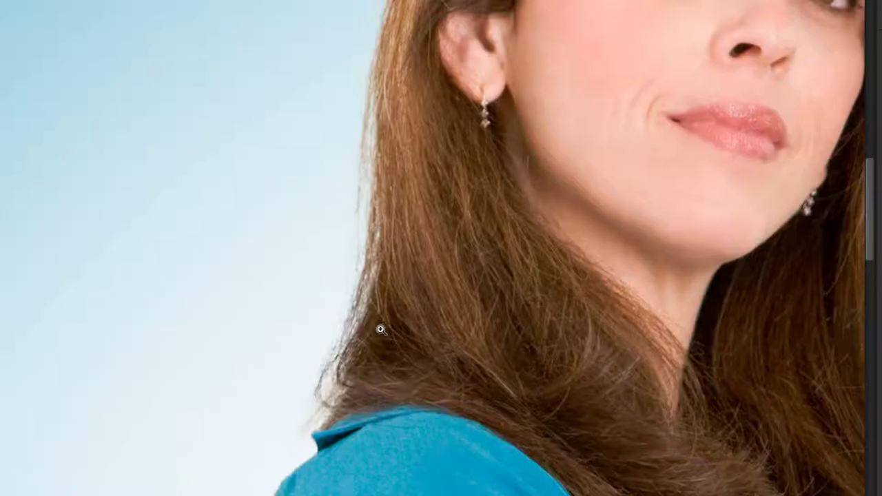
{"action": "left_click", "coordinate": [380, 329]}
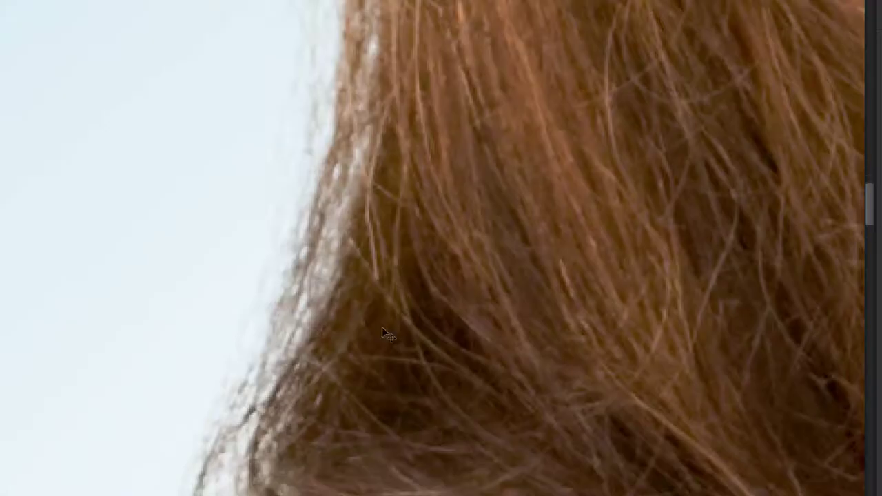
{"action": "left_click", "coordinate": [383, 330], "text": "alt"}
{"action": "left_click", "coordinate": [310, 112]}
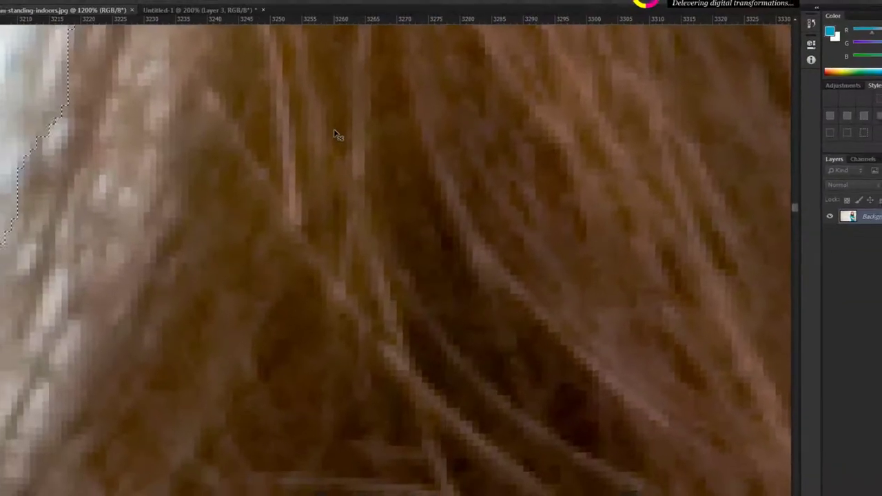
{"action": "key", "text": "ctrl+minus"}
{"action": "key", "text": "ctrl+minus"}
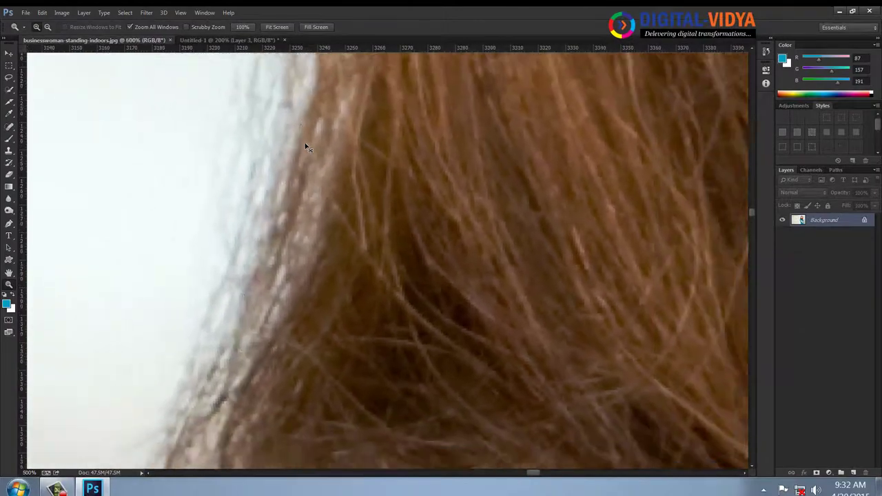
{"action": "key", "text": "ctrl+minus"}
{"action": "key", "text": "ctrl+minus"}
{"action": "key", "text": "ctrl+minus"}
{"action": "key", "text": "ctrl+minus"}
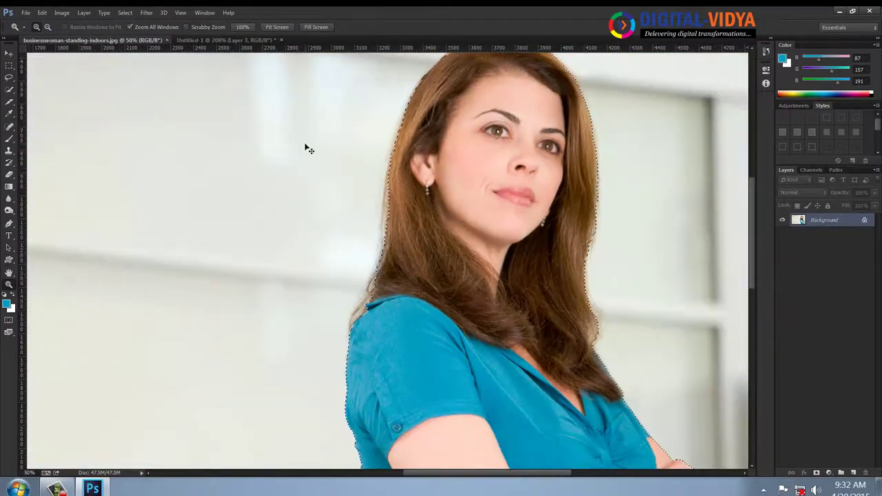
Feather the woman's selection by 5 pixels.
{"action": "left_click", "coordinate": [9, 66]}
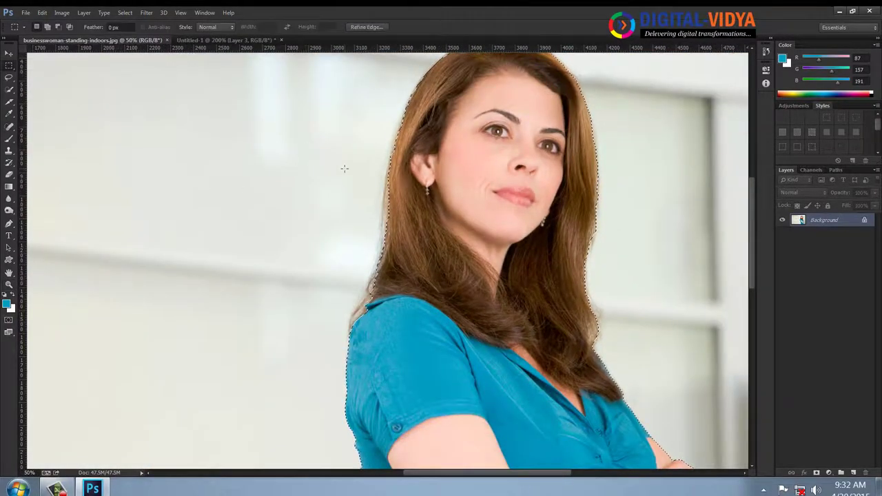
{"action": "right_click", "coordinate": [345, 170]}
{"action": "left_click", "coordinate": [377, 202]}
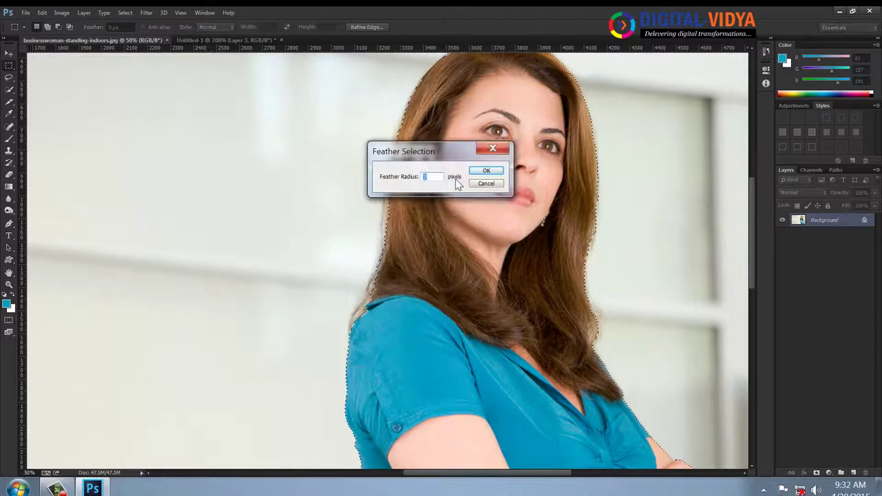
{"action": "key", "text": "Return"}
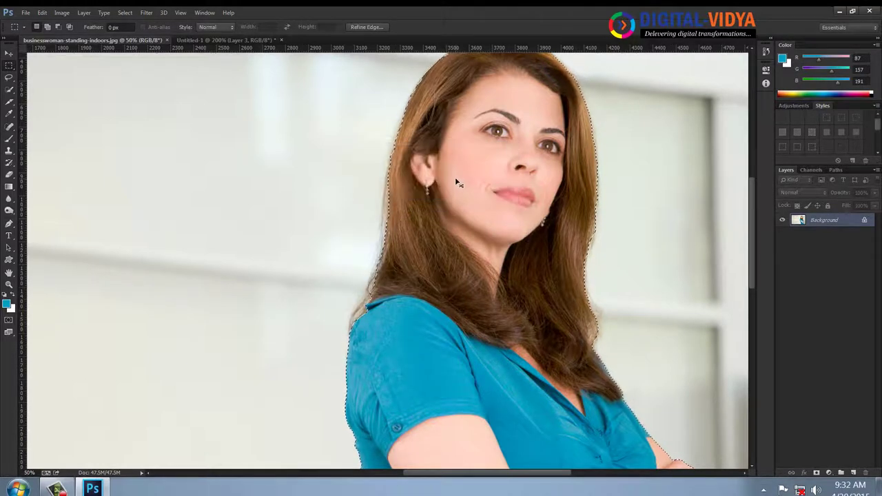
Close the photo, paste the cut-out into a new clipboard-sized document, and fill its Background with blue.
{"action": "key", "text": "ctrl+w"}
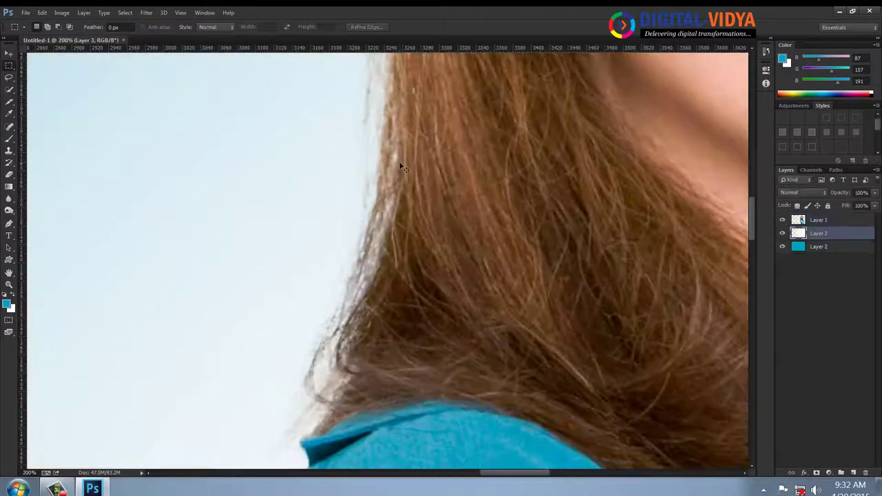
{"action": "key", "text": "ctrl+n"}
{"action": "left_click", "coordinate": [460, 166]}
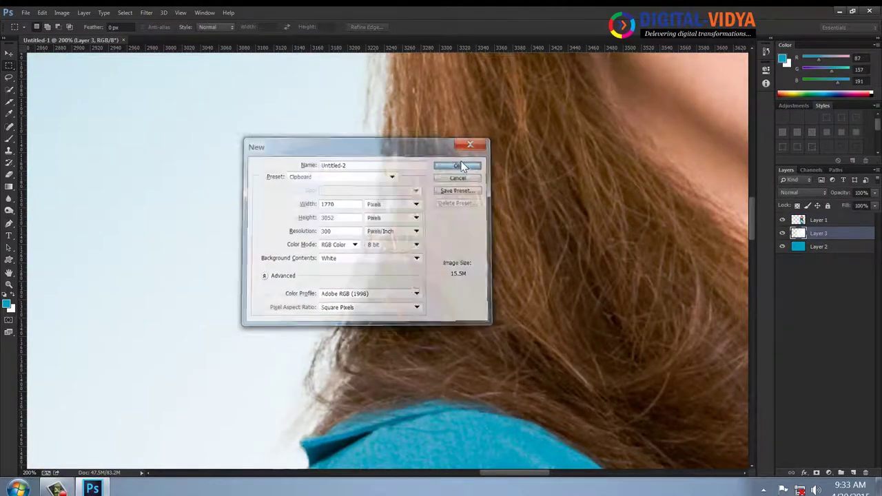
{"action": "key", "text": "ctrl+v"}
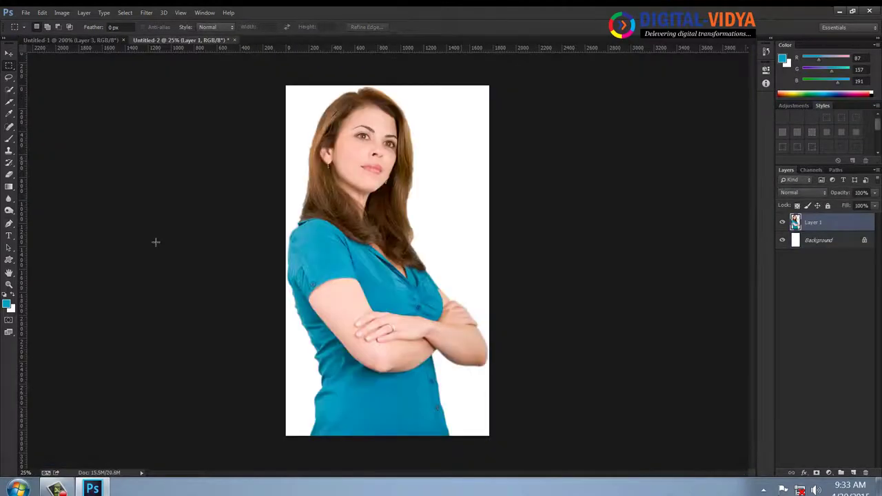
{"action": "left_click", "coordinate": [820, 244]}
{"action": "key", "text": "alt+BackSpace"}
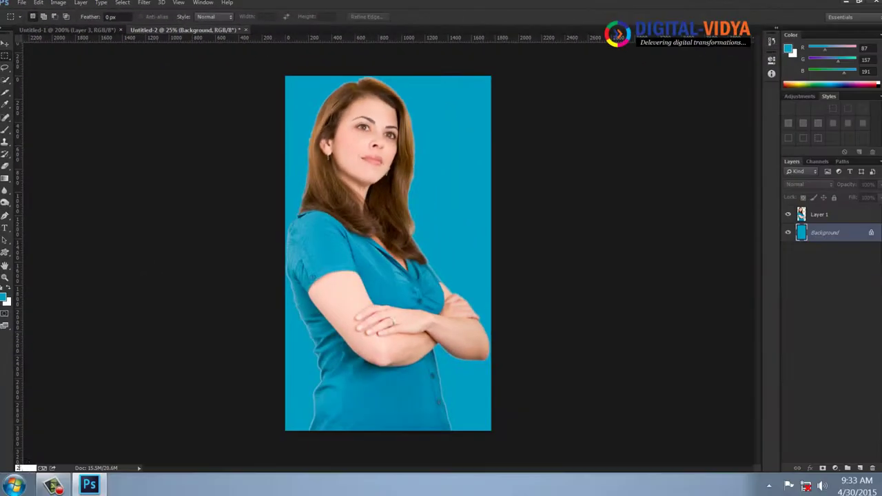
{"action": "type", "text": "00"}
Zoom to 200% and arrange the two composite documents side by side.
{"action": "key", "text": "Return"}
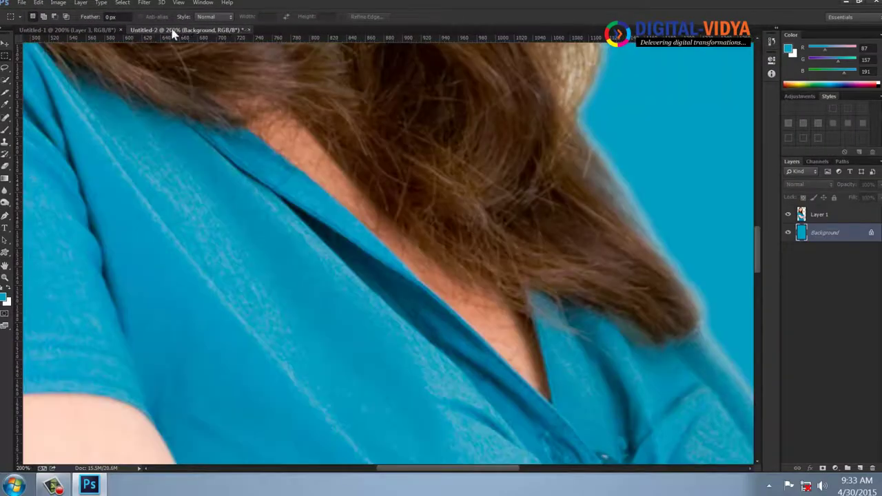
{"action": "left_click", "coordinate": [58, 30]}
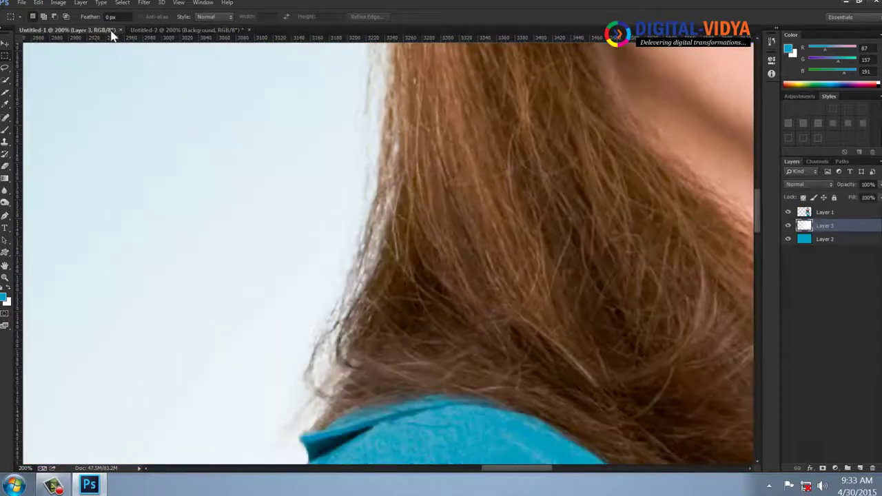
{"action": "left_click", "coordinate": [161, 31]}
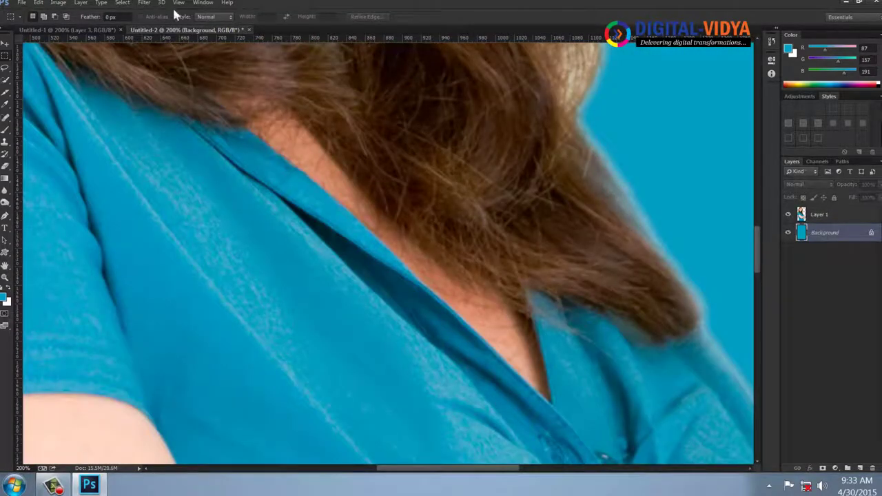
{"action": "left_click", "coordinate": [203, 3]}
{"action": "mouse_move", "coordinate": [246, 7]}
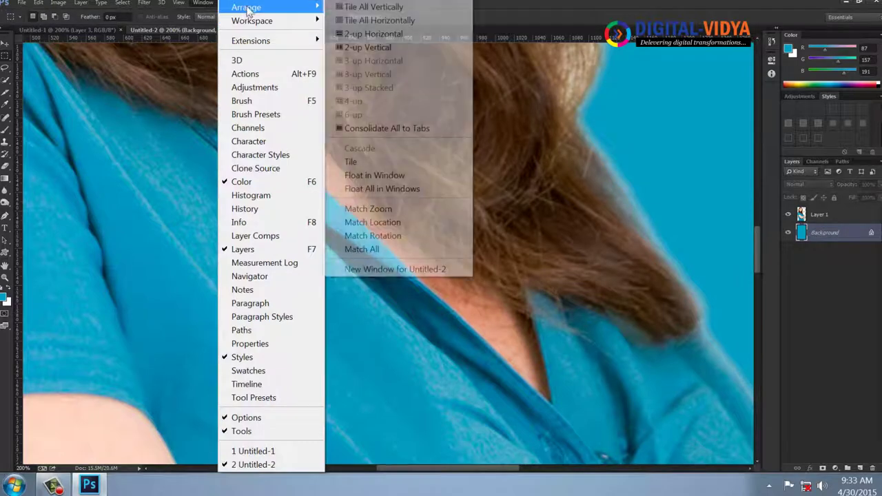
{"action": "left_click", "coordinate": [351, 49]}
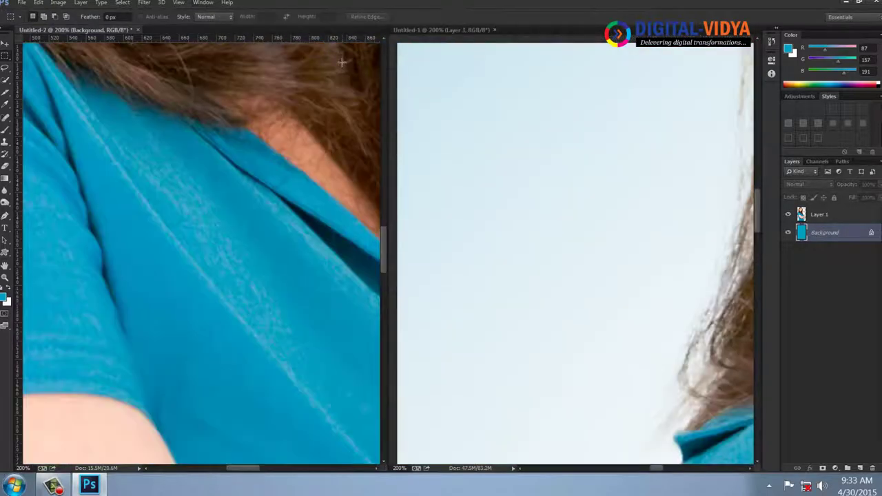
Pan both views to the hair edge, ear, earring and shoulder to compare them.
{"action": "left_click", "coordinate": [4, 266]}
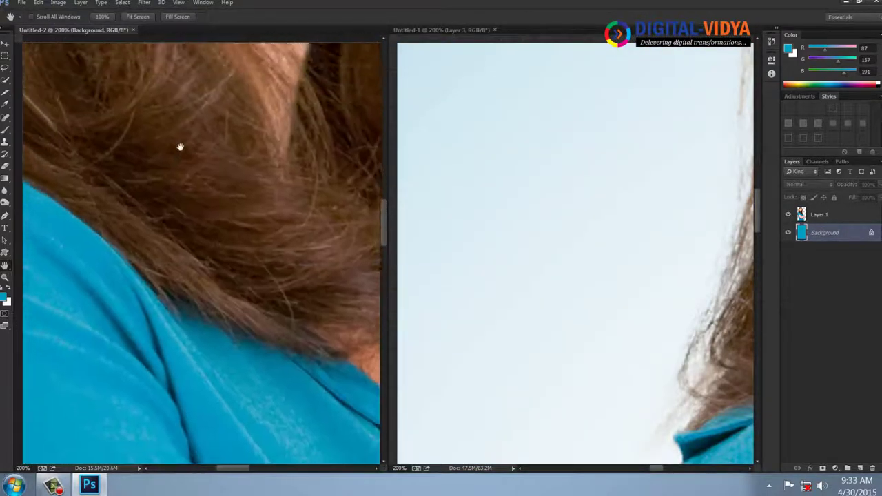
{"action": "left_click_drag", "start_coordinate": [151, 199], "coordinate": [279, 241]}
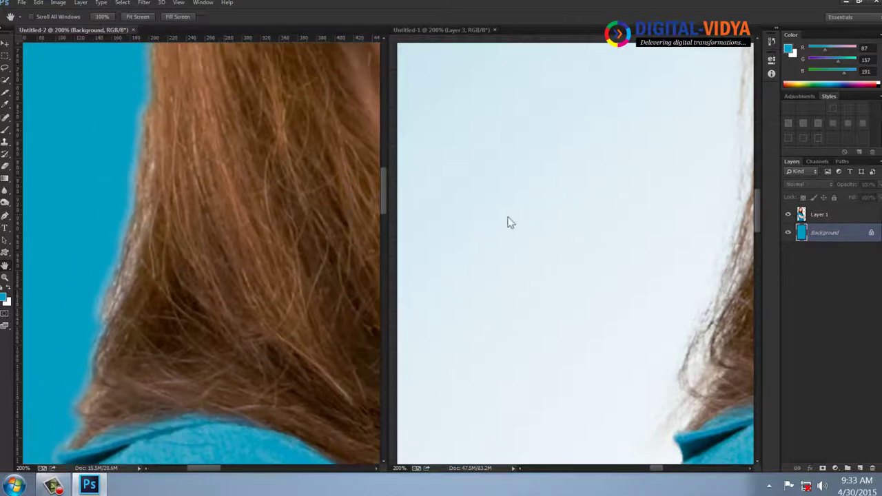
{"action": "left_click", "coordinate": [508, 221]}
{"action": "mouse_move", "coordinate": [704, 189]}
{"action": "left_mouse_down"}
{"action": "mouse_move", "coordinate": [566, 210]}
{"action": "mouse_move", "coordinate": [636, 207]}
{"action": "mouse_move", "coordinate": [624, 191]}
{"action": "mouse_move", "coordinate": [614, 248]}
{"action": "mouse_move", "coordinate": [633, 173]}
{"action": "left_mouse_up"}
{"action": "left_click_drag", "start_coordinate": [227, 131], "coordinate": [223, 190]}
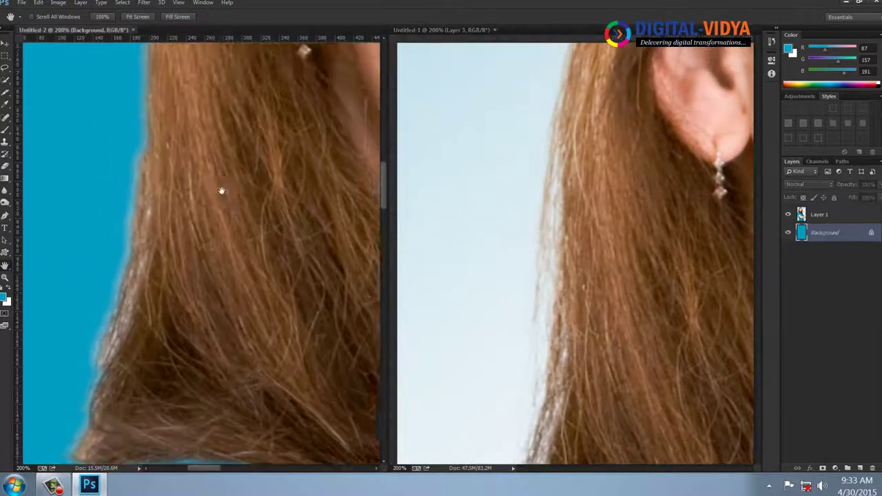
{"action": "left_click_drag", "start_coordinate": [212, 131], "coordinate": [197, 195]}
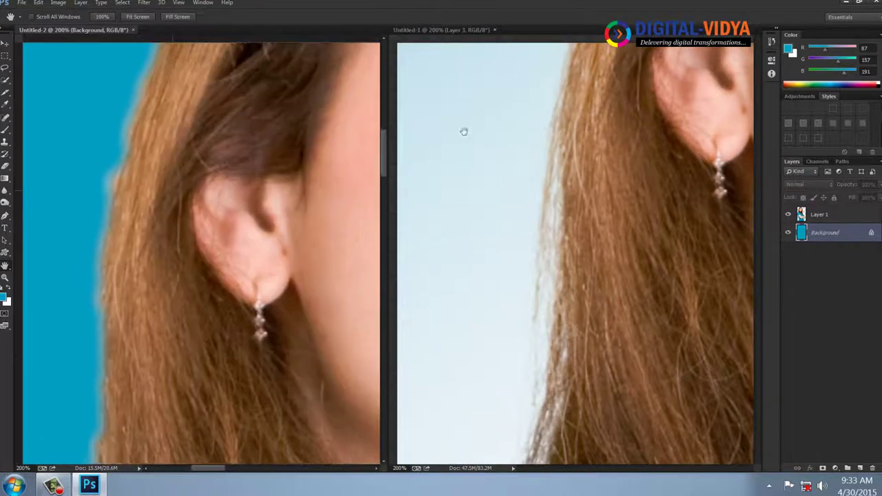
{"action": "mouse_move", "coordinate": [610, 108]}
{"action": "left_mouse_down"}
{"action": "mouse_move", "coordinate": [549, 226]}
{"action": "mouse_move", "coordinate": [535, 309]}
{"action": "mouse_move", "coordinate": [553, 183]}
{"action": "left_mouse_up"}
{"action": "left_click_drag", "start_coordinate": [539, 345], "coordinate": [585, 204]}
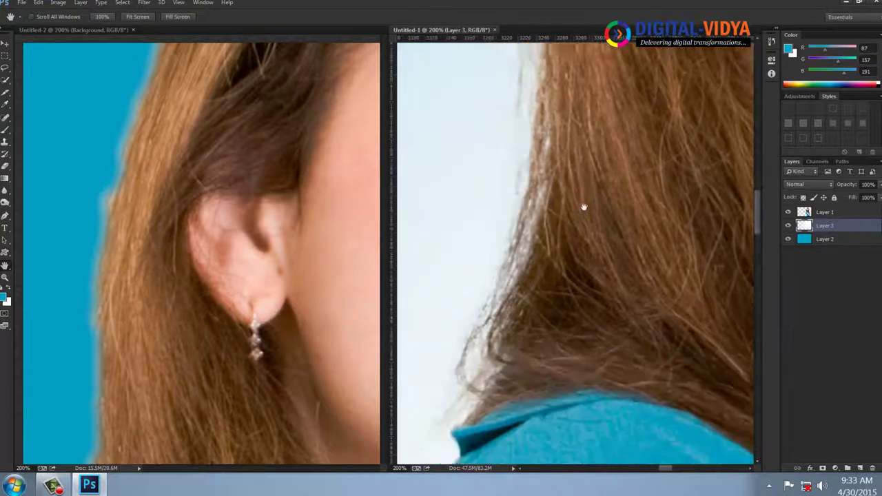
{"action": "left_click_drag", "start_coordinate": [549, 299], "coordinate": [604, 208]}
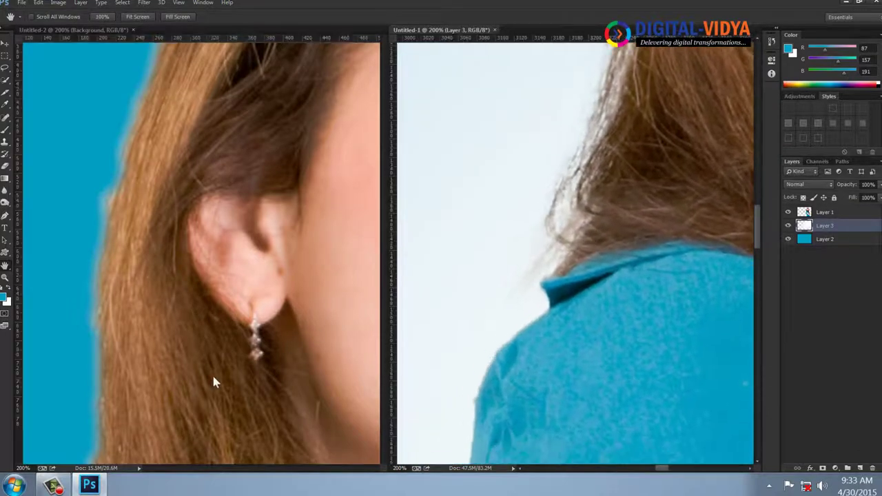
{"action": "left_click_drag", "start_coordinate": [213, 379], "coordinate": [232, 241]}
{"action": "left_click_drag", "start_coordinate": [193, 385], "coordinate": [243, 199]}
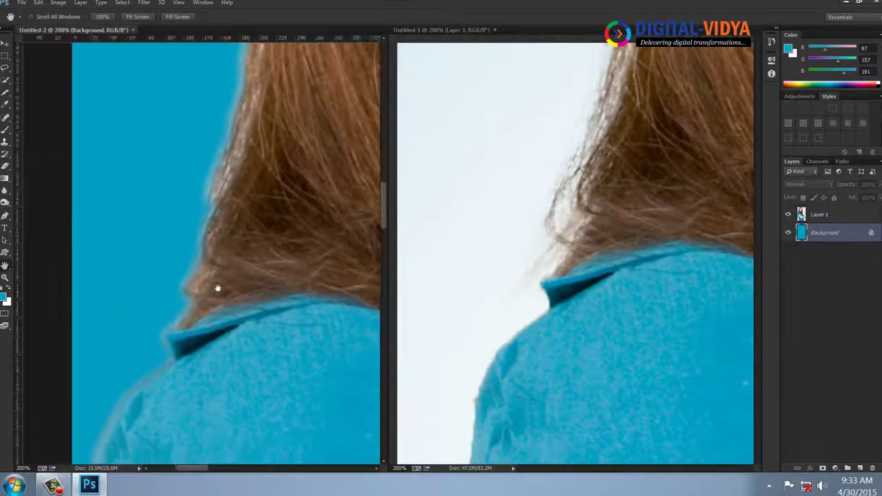
{"action": "left_click_drag", "start_coordinate": [216, 289], "coordinate": [214, 240]}
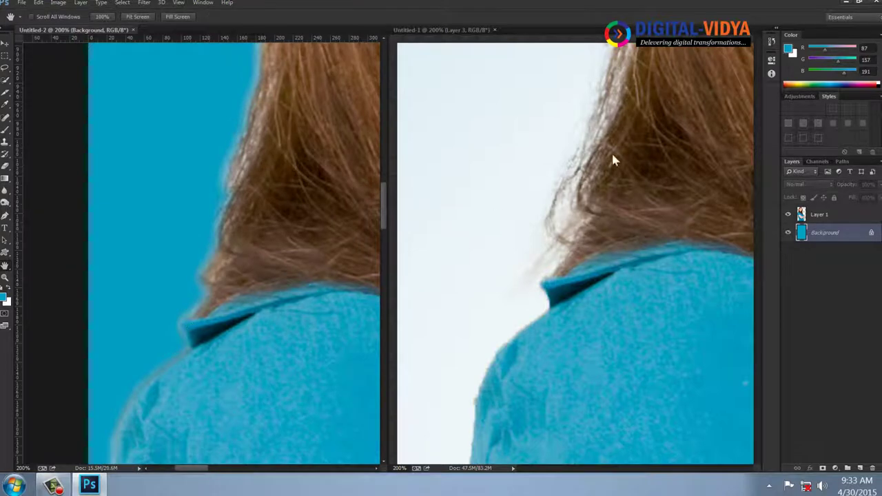
Scroll both views up to compare the ear and face areas.
{"action": "left_click", "coordinate": [549, 269]}
{"action": "scroll", "coordinate": [600, 154], "scroll_direction": "up", "scroll_amount": 3}
{"action": "scroll", "coordinate": [553, 296], "scroll_direction": "up", "scroll_amount": 3}
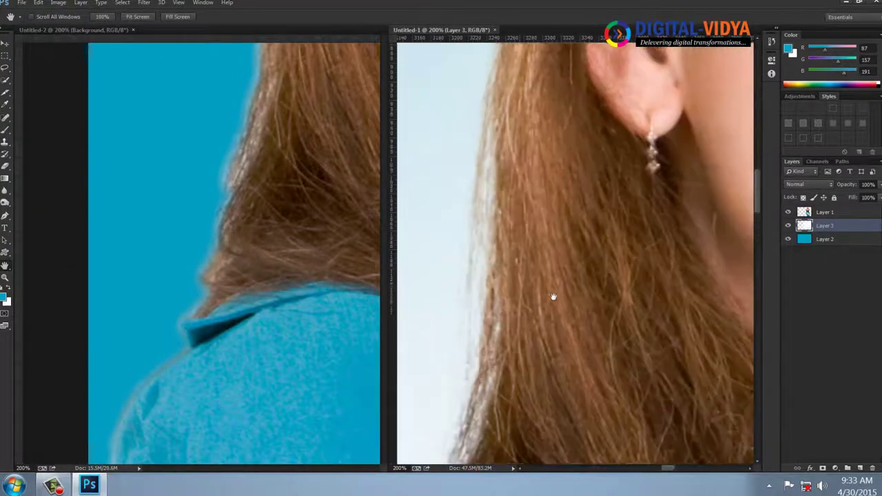
{"action": "scroll", "coordinate": [539, 301], "scroll_direction": "up", "scroll_amount": 3}
{"action": "scroll", "coordinate": [622, 154], "scroll_direction": "up", "scroll_amount": 3}
{"action": "scroll", "coordinate": [622, 154], "scroll_direction": "up", "scroll_amount": 3}
{"action": "scroll", "coordinate": [624, 182], "scroll_direction": "up", "scroll_amount": 3}
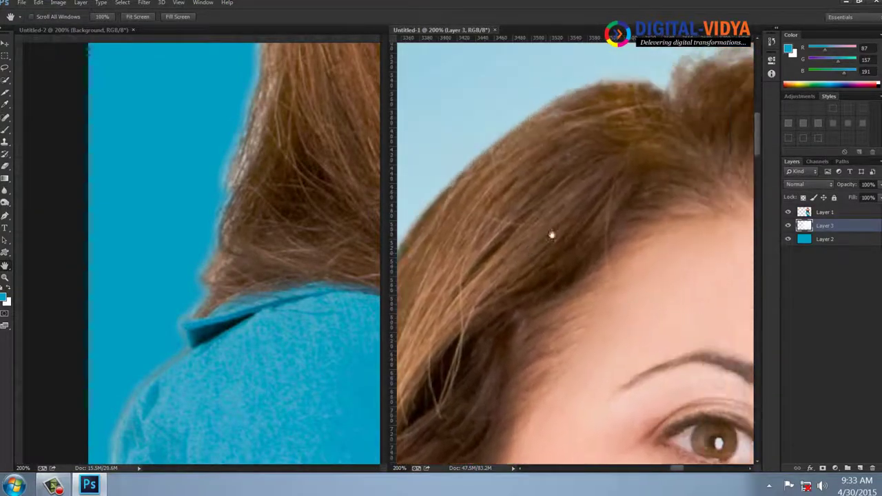
{"action": "scroll", "coordinate": [551, 236], "scroll_direction": "up", "scroll_amount": 3}
{"action": "scroll", "coordinate": [600, 222], "scroll_direction": "up", "scroll_amount": 3}
{"action": "mouse_move", "coordinate": [363, 129]}
{"action": "left_mouse_down"}
{"action": "mouse_move", "coordinate": [339, 115]}
{"action": "mouse_move", "coordinate": [201, 232]}
{"action": "mouse_move", "coordinate": [226, 294]}
{"action": "left_mouse_up"}
{"action": "scroll", "coordinate": [226, 295], "scroll_direction": "up", "scroll_amount": 5}
{"action": "scroll", "coordinate": [232, 246], "scroll_direction": "up", "scroll_amount": 2}
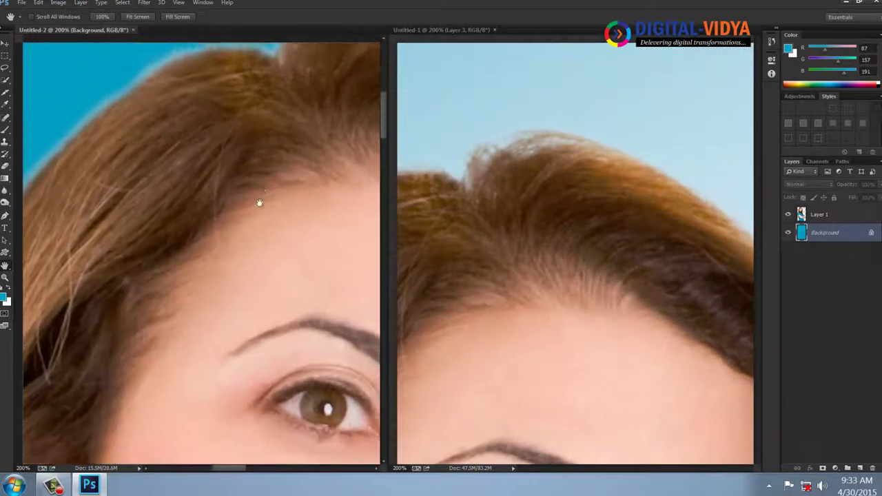
{"action": "scroll", "coordinate": [258, 200], "scroll_direction": "up", "scroll_amount": 3}
{"action": "scroll", "coordinate": [219, 250], "scroll_direction": "up", "scroll_amount": 1}
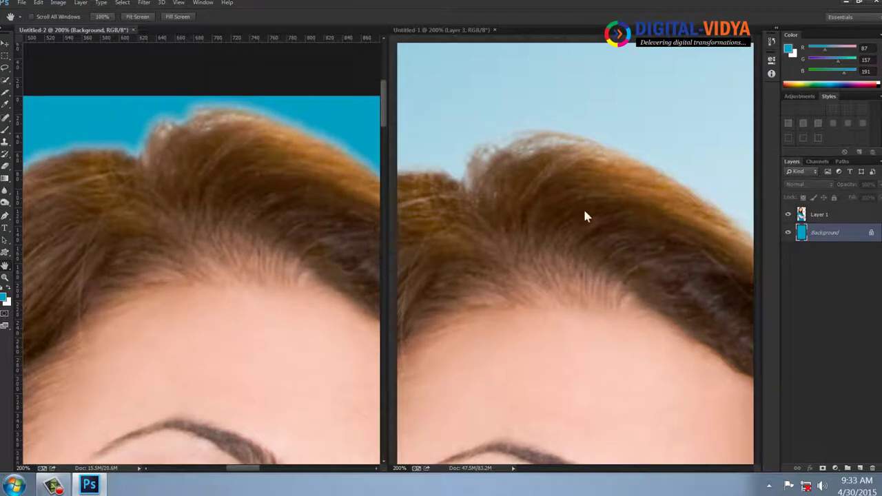
{"action": "left_click", "coordinate": [544, 167]}
{"action": "scroll", "coordinate": [535, 187], "scroll_direction": "down", "scroll_amount": 1}
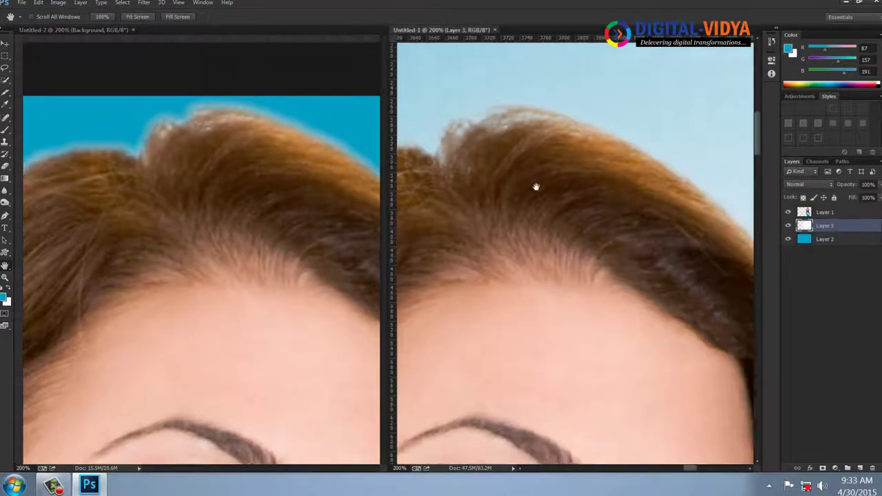
{"action": "scroll", "coordinate": [616, 244], "scroll_direction": "down", "scroll_amount": 3}
{"action": "scroll", "coordinate": [540, 265], "scroll_direction": "down", "scroll_amount": 2}
{"action": "scroll", "coordinate": [540, 265], "scroll_direction": "down", "scroll_amount": 1}
Scroll both views down to compare the long hair and the hair bulge.
{"action": "left_click", "coordinate": [294, 287]}
{"action": "scroll", "coordinate": [185, 221], "scroll_direction": "down", "scroll_amount": 5}
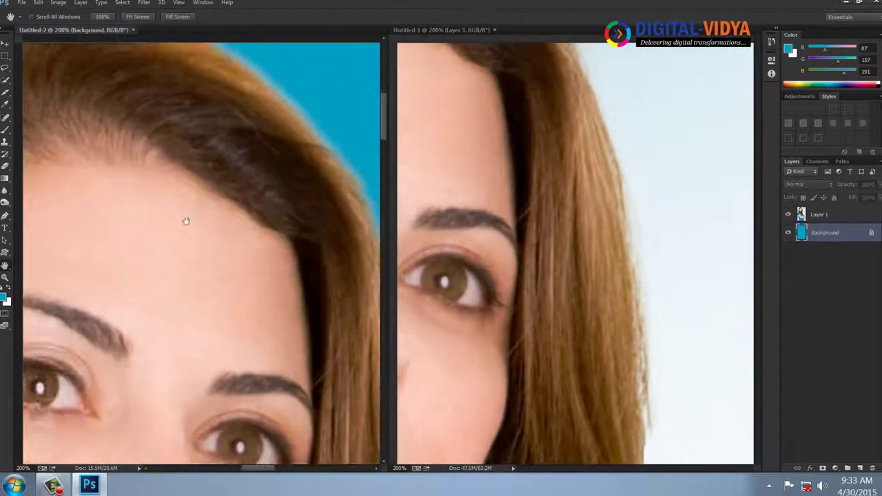
{"action": "scroll", "coordinate": [242, 203], "scroll_direction": "right", "scroll_amount": 3}
{"action": "scroll", "coordinate": [265, 149], "scroll_direction": "down", "scroll_amount": 1}
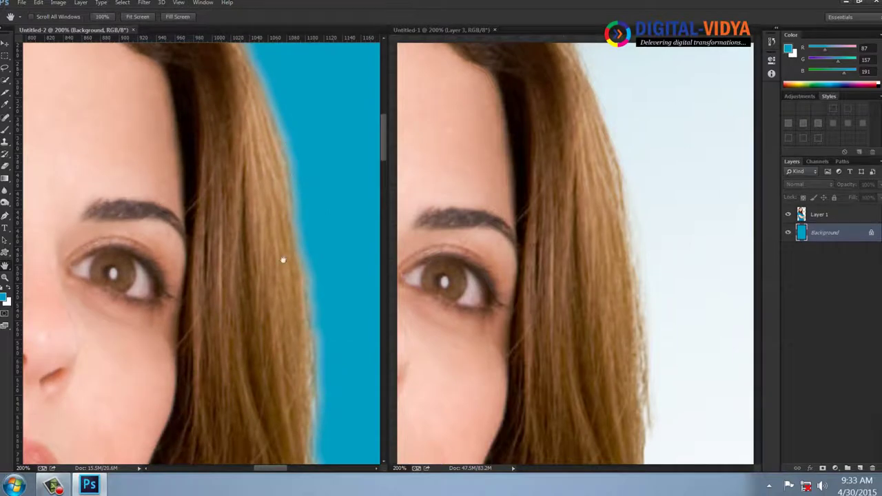
{"action": "left_click", "coordinate": [586, 402]}
{"action": "left_click_drag", "start_coordinate": [587, 402], "coordinate": [555, 244]}
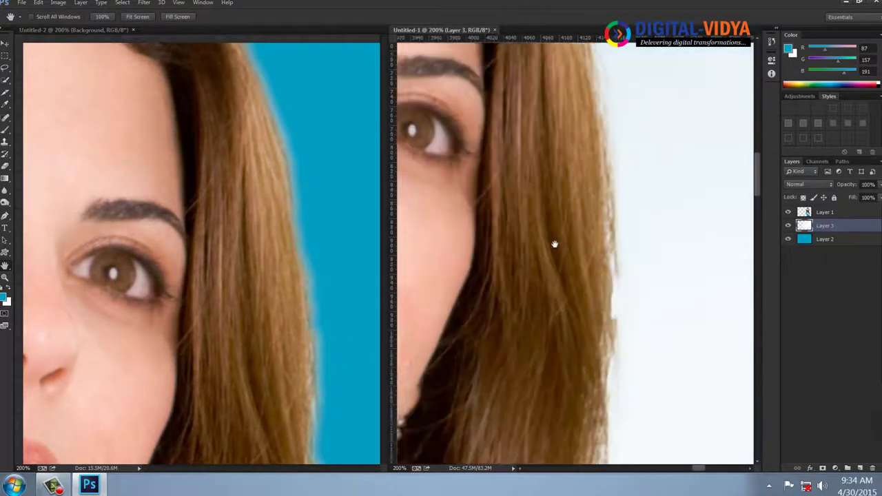
{"action": "scroll", "coordinate": [551, 269], "scroll_direction": "down", "scroll_amount": 3}
{"action": "left_click_drag", "start_coordinate": [549, 288], "coordinate": [586, 244]}
{"action": "scroll", "coordinate": [586, 244], "scroll_direction": "down", "scroll_amount": 1}
{"action": "left_click", "coordinate": [242, 312]}
{"action": "scroll", "coordinate": [259, 269], "scroll_direction": "down", "scroll_amount": 1}
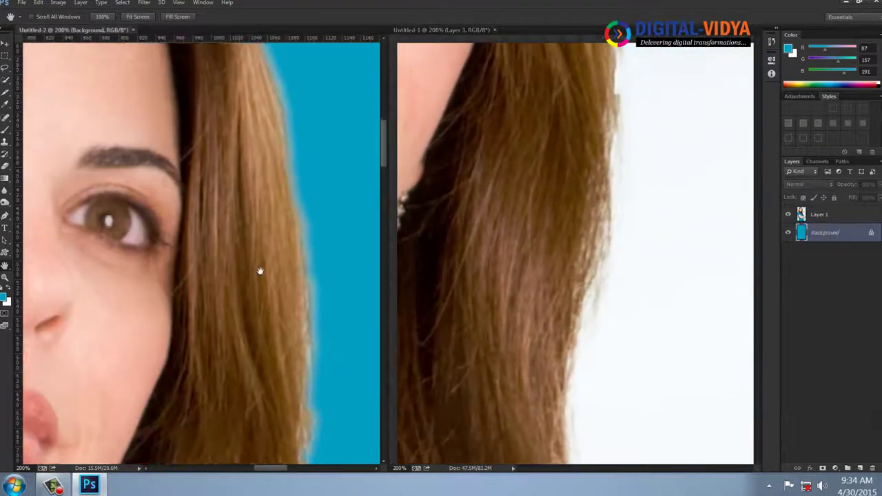
{"action": "scroll", "coordinate": [281, 319], "scroll_direction": "down", "scroll_amount": 3}
{"action": "scroll", "coordinate": [282, 276], "scroll_direction": "down", "scroll_amount": 2}
{"action": "left_click", "coordinate": [516, 313]}
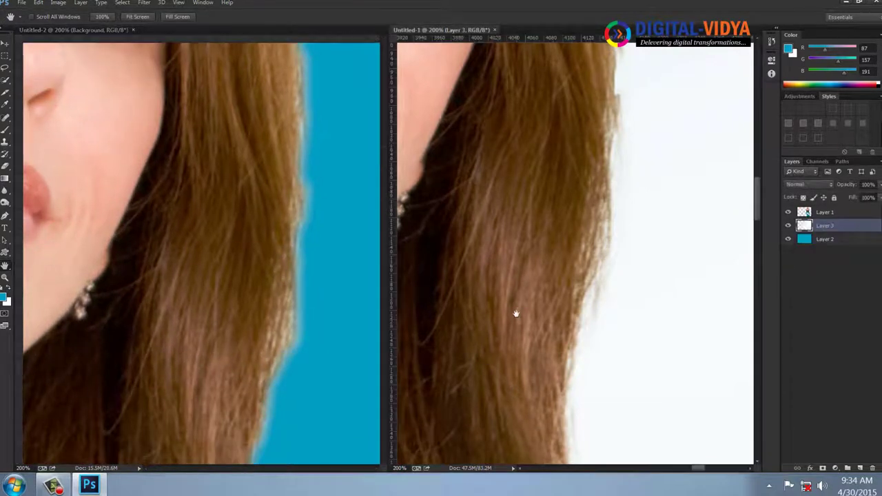
{"action": "scroll", "coordinate": [569, 378], "scroll_direction": "down", "scroll_amount": 2}
{"action": "scroll", "coordinate": [569, 378], "scroll_direction": "down", "scroll_amount": 2}
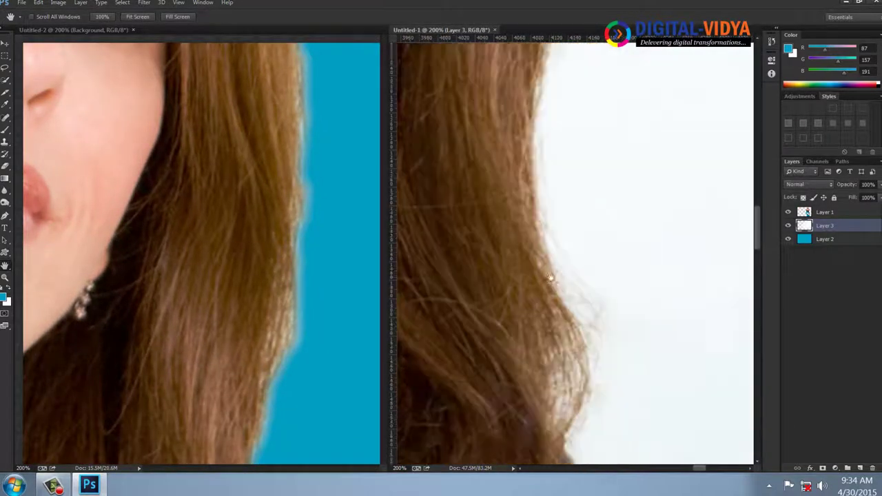
{"action": "scroll", "coordinate": [568, 378], "scroll_direction": "down", "scroll_amount": 2}
{"action": "left_click", "coordinate": [221, 320]}
{"action": "scroll", "coordinate": [211, 297], "scroll_direction": "down", "scroll_amount": 3}
{"action": "scroll", "coordinate": [211, 262], "scroll_direction": "down", "scroll_amount": 1}
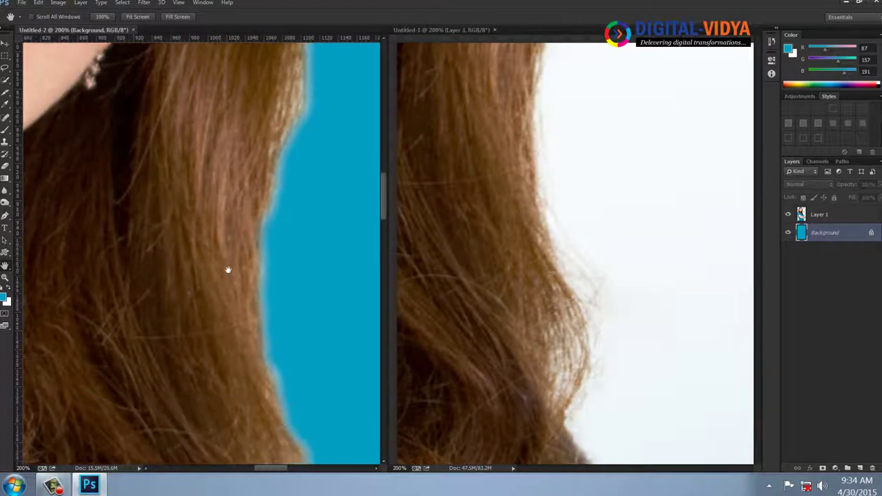
{"action": "scroll", "coordinate": [228, 270], "scroll_direction": "down", "scroll_amount": 3}
{"action": "left_click_drag", "start_coordinate": [234, 398], "coordinate": [228, 234]}
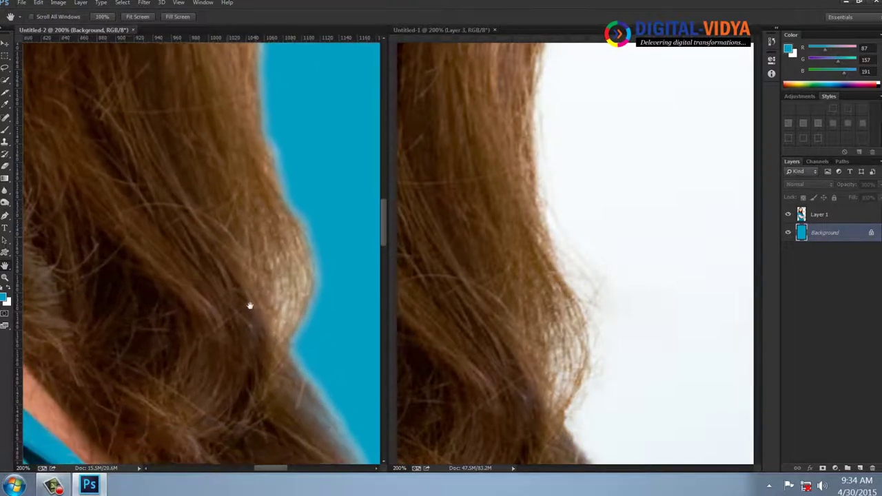
{"action": "left_click", "coordinate": [487, 307]}
{"action": "left_click_drag", "start_coordinate": [514, 366], "coordinate": [529, 341]}
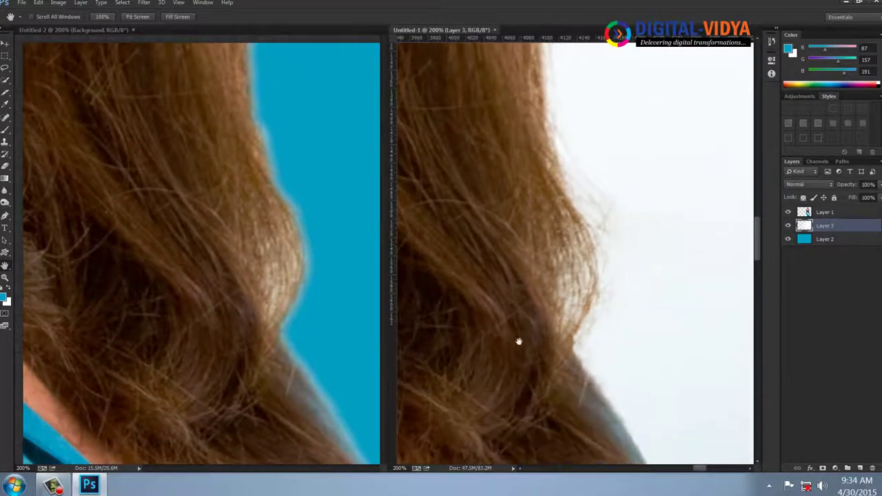
Close Untitled-1 without saving, then close Untitled-2.
{"action": "key", "text": "ctrl+w"}
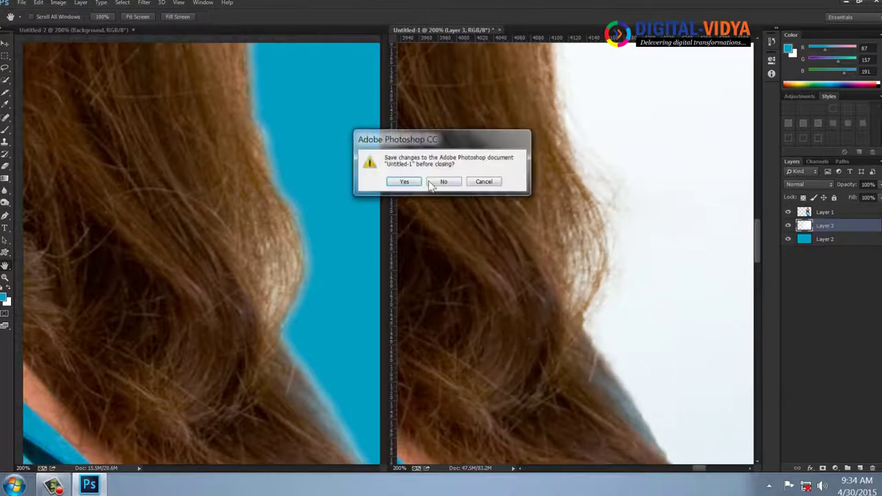
{"action": "left_click", "coordinate": [452, 184]}
{"action": "key", "text": "ctrl+w"}
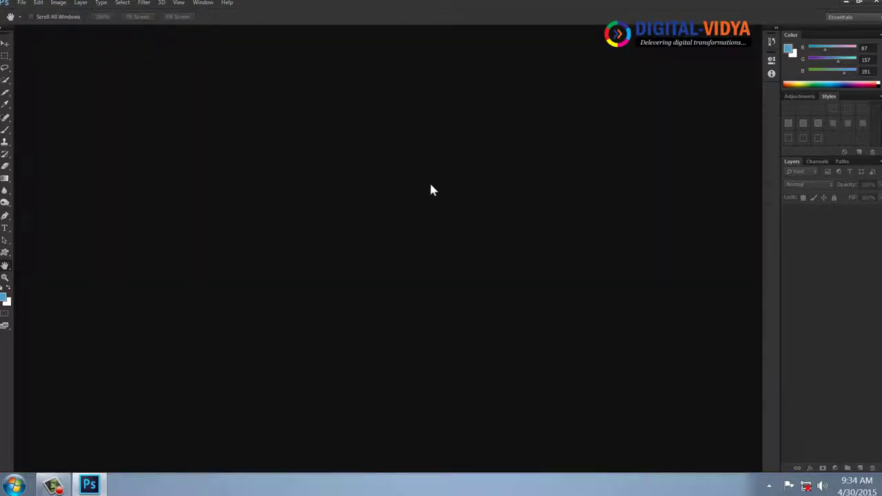
Open femininity.jpg, copy the whole photo, and paste it into a new blank document.
{"action": "key", "text": "ctrl+o"}
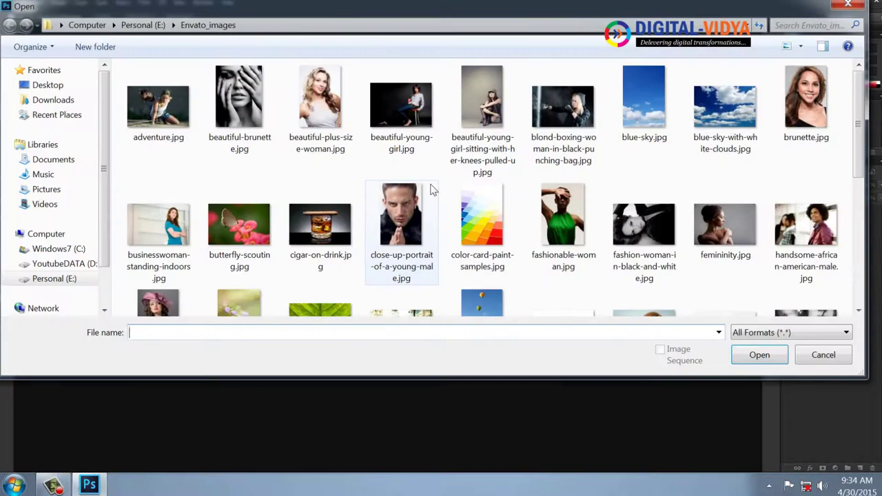
{"action": "double_click", "coordinate": [721, 234]}
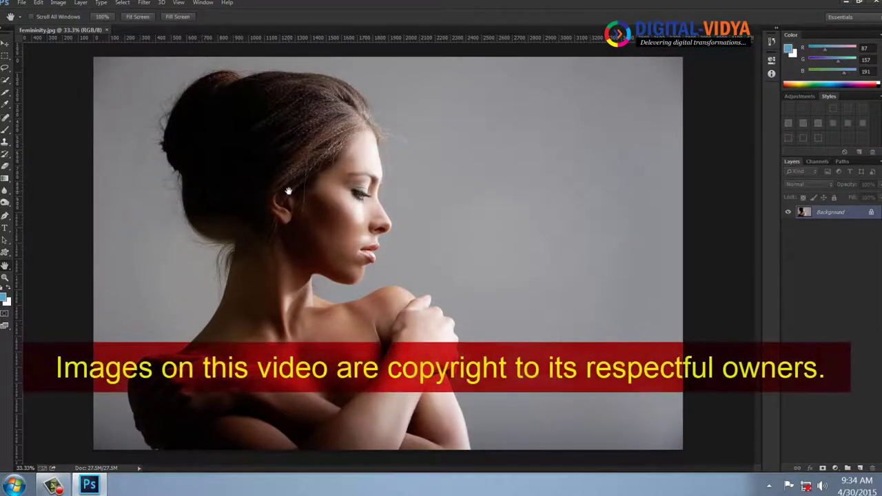
{"action": "key", "text": "ctrl+a"}
{"action": "key", "text": "ctrl+w"}
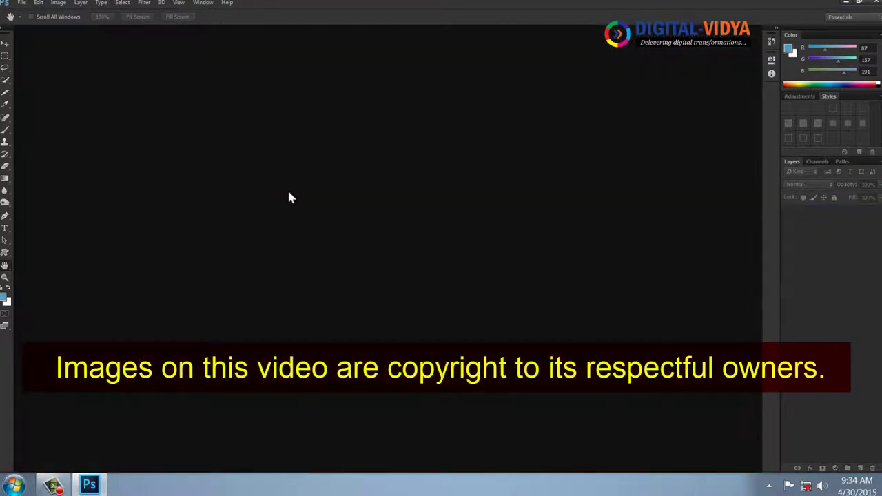
{"action": "key", "text": "ctrl+n"}
{"action": "key", "text": "Return"}
{"action": "key", "text": "ctrl+v"}
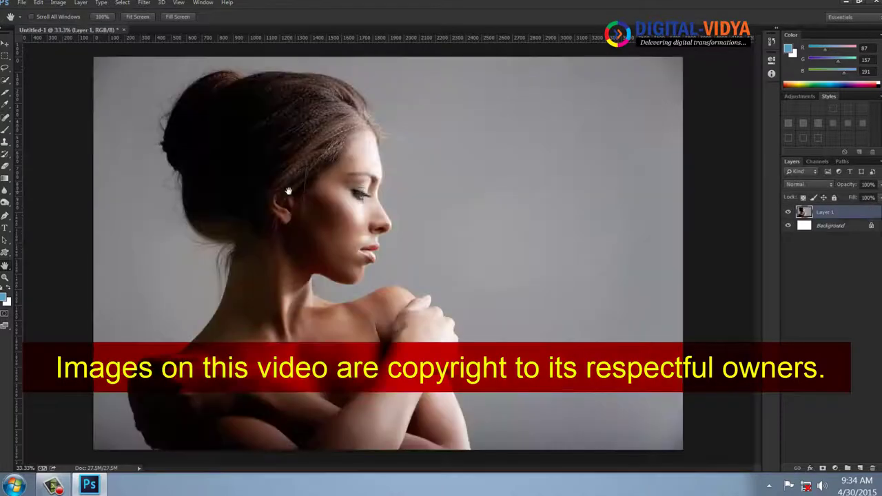
Quick-select the woman in the portrait and open Refine Edge for the selection.
{"action": "left_click", "coordinate": [5, 79]}
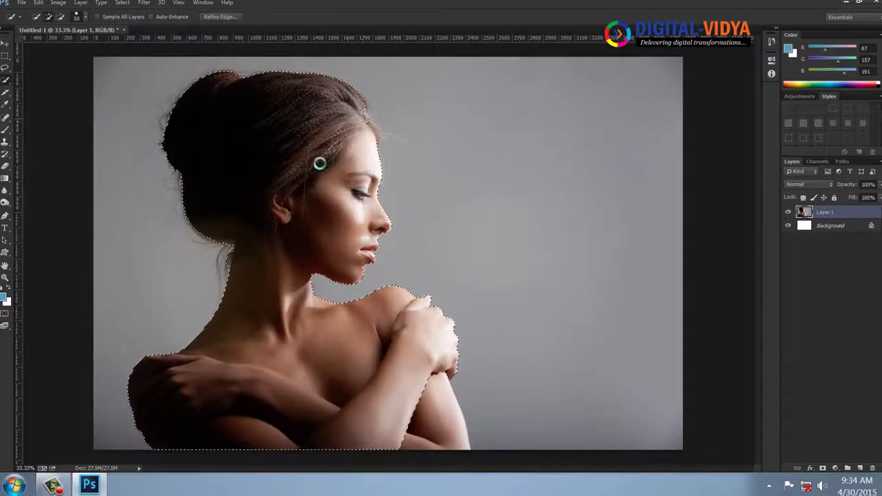
{"action": "left_click", "coordinate": [214, 17]}
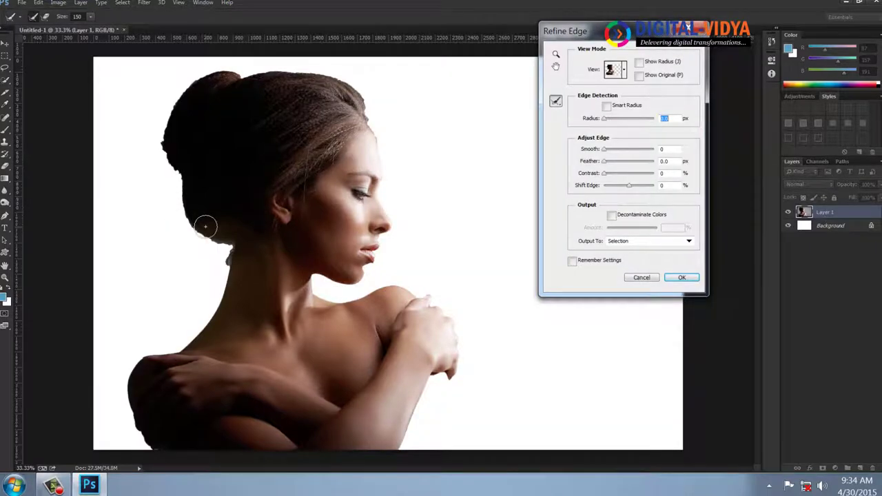
At 100% zoom, paint the refine radius along the hair edge down the neck.
{"action": "key", "text": "ctrl+plus"}
{"action": "key", "text": "ctrl+plus"}
{"action": "key", "text": "ctrl+plus"}
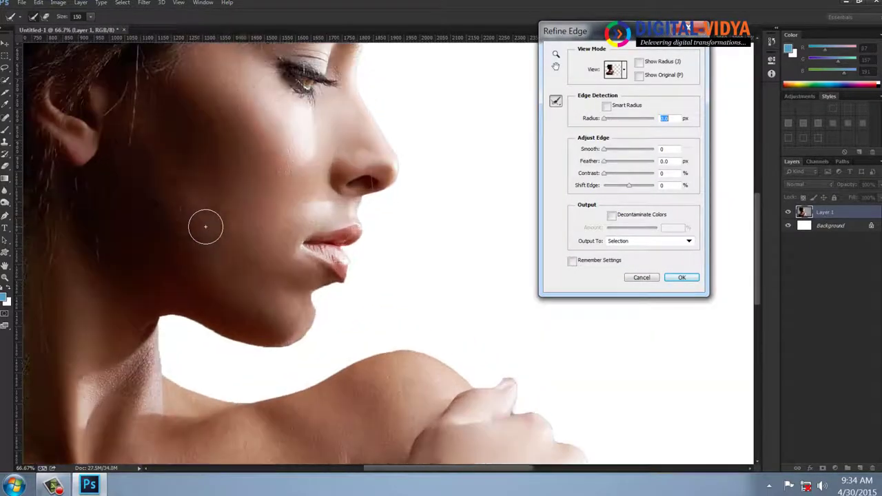
{"action": "left_click_drag", "start_coordinate": [121, 161], "coordinate": [383, 297]}
{"action": "mouse_move", "coordinate": [133, 252]}
{"action": "left_mouse_down"}
{"action": "mouse_move", "coordinate": [275, 294]}
{"action": "mouse_move", "coordinate": [311, 281]}
{"action": "left_mouse_up"}
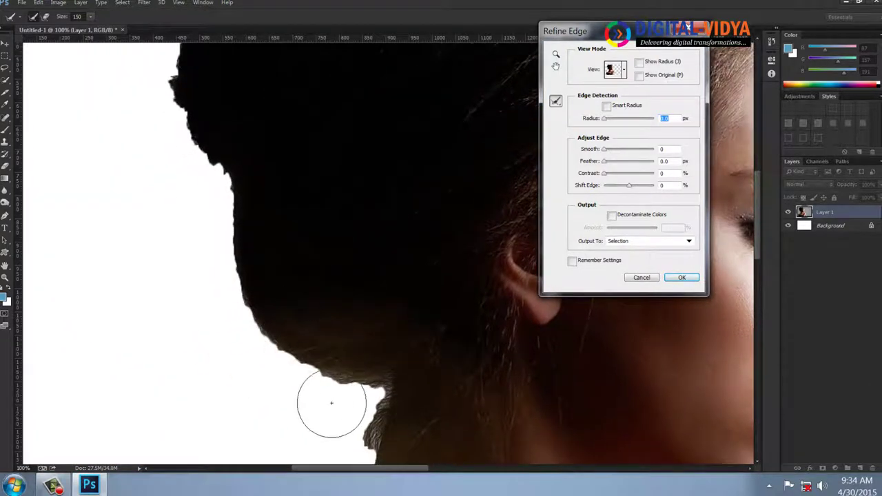
{"action": "left_click_drag", "start_coordinate": [349, 322], "coordinate": [414, 157]}
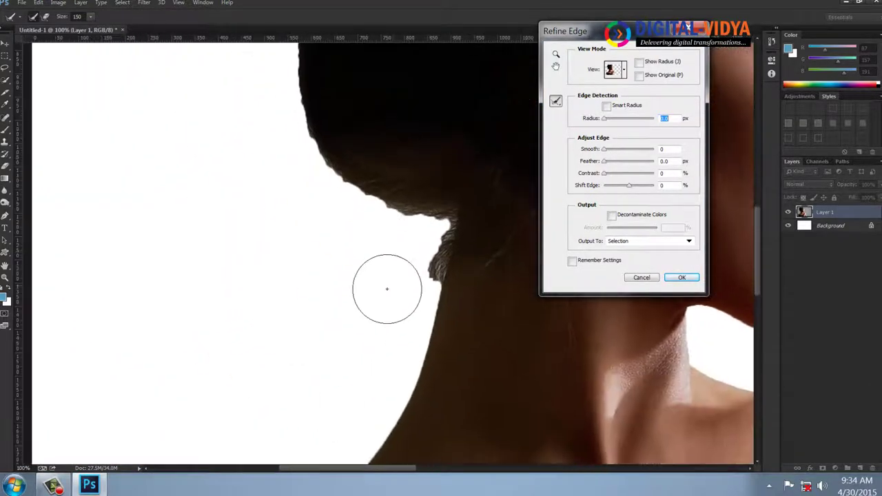
{"action": "mouse_move", "coordinate": [391, 321]}
{"action": "left_mouse_down"}
{"action": "mouse_move", "coordinate": [366, 363]}
{"action": "mouse_move", "coordinate": [413, 241]}
{"action": "left_mouse_up"}
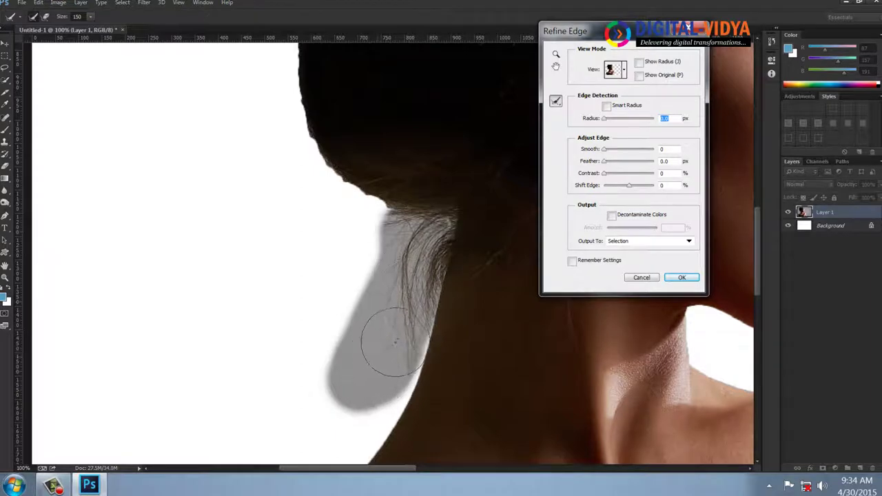
{"action": "mouse_move", "coordinate": [378, 383]}
{"action": "left_mouse_down"}
{"action": "mouse_move", "coordinate": [344, 433]}
{"action": "mouse_move", "coordinate": [345, 354]}
{"action": "mouse_move", "coordinate": [387, 261]}
{"action": "mouse_move", "coordinate": [363, 222]}
{"action": "mouse_move", "coordinate": [288, 149]}
{"action": "left_mouse_up"}
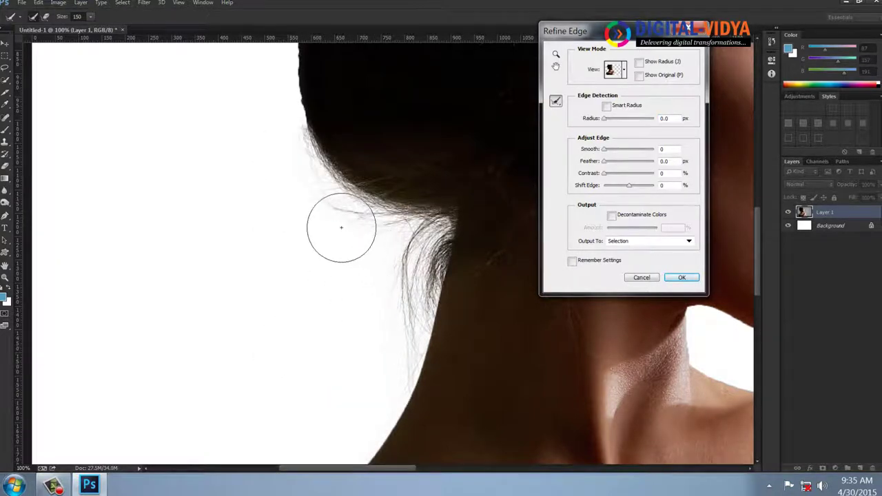
Extend the refine radius over stray hairs below and beside the bun, from ear up to bun.
{"action": "left_click_drag", "start_coordinate": [340, 129], "coordinate": [366, 240]}
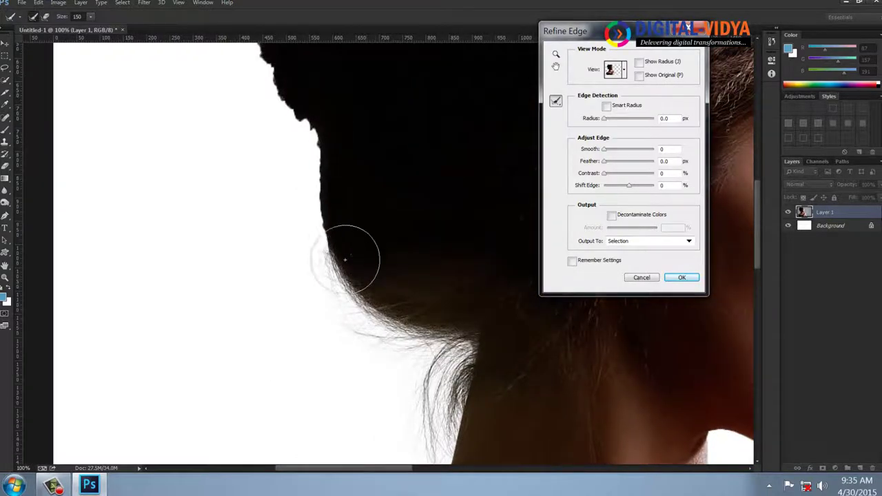
{"action": "mouse_move", "coordinate": [303, 284]}
{"action": "left_mouse_down"}
{"action": "mouse_move", "coordinate": [282, 191]}
{"action": "mouse_move", "coordinate": [286, 135]}
{"action": "left_mouse_up"}
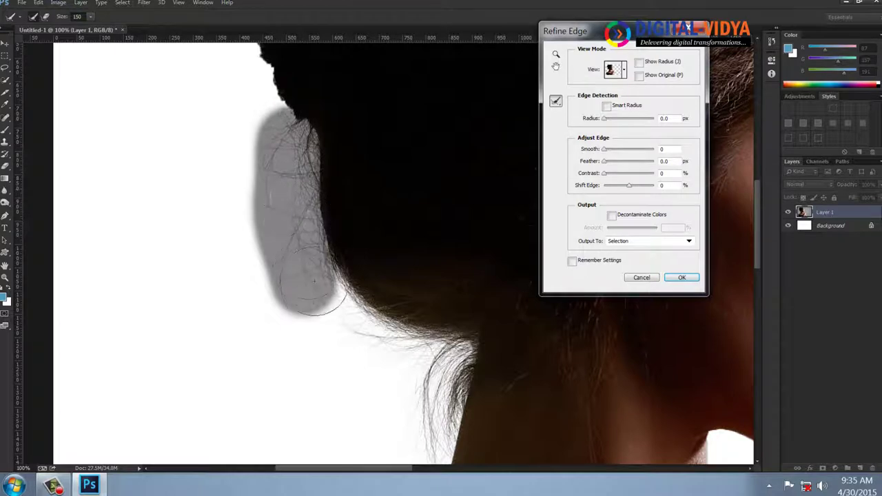
{"action": "mouse_move", "coordinate": [314, 280]}
{"action": "left_mouse_down"}
{"action": "mouse_move", "coordinate": [347, 345]}
{"action": "mouse_move", "coordinate": [368, 356]}
{"action": "mouse_move", "coordinate": [261, 273]}
{"action": "mouse_move", "coordinate": [228, 305]}
{"action": "mouse_move", "coordinate": [320, 360]}
{"action": "left_mouse_up"}
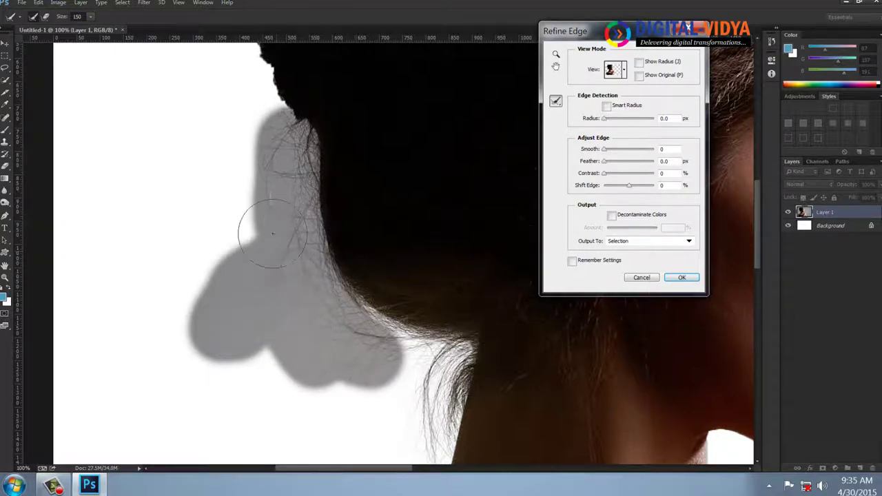
{"action": "left_click_drag", "start_coordinate": [272, 233], "coordinate": [262, 151]}
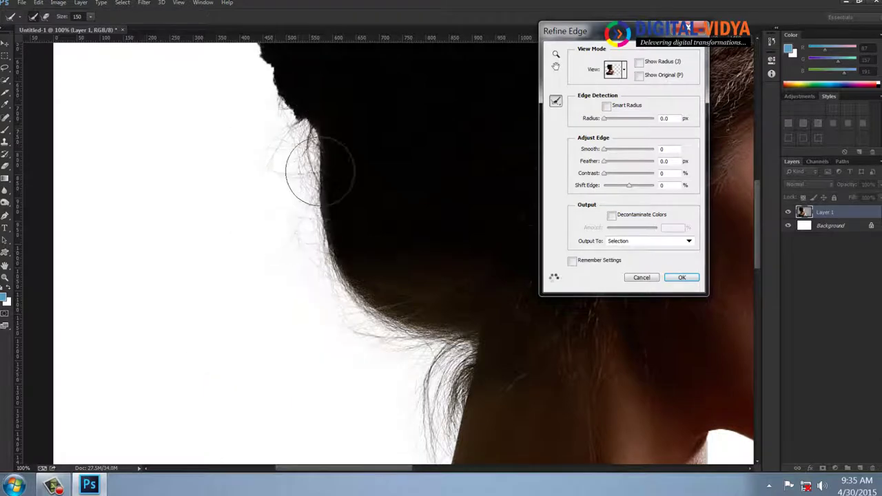
{"action": "left_click_drag", "start_coordinate": [315, 173], "coordinate": [404, 179]}
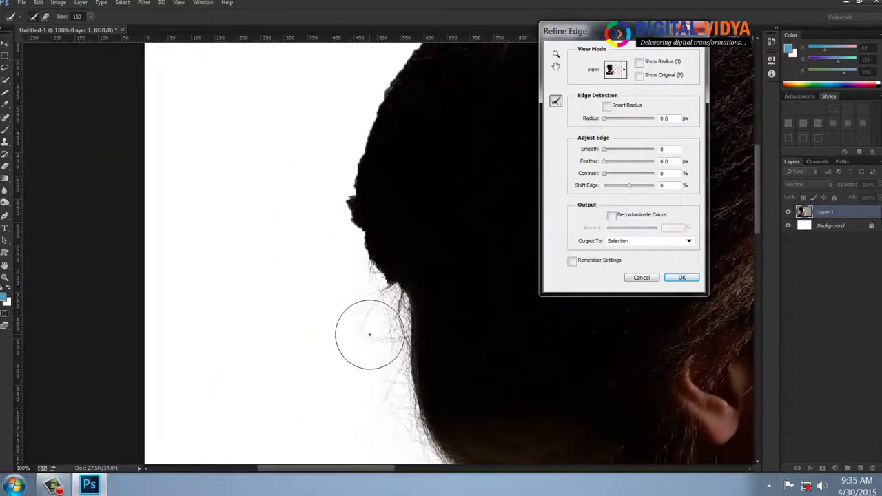
{"action": "mouse_move", "coordinate": [369, 335]}
{"action": "left_mouse_down"}
{"action": "mouse_move", "coordinate": [360, 290]}
{"action": "mouse_move", "coordinate": [325, 241]}
{"action": "mouse_move", "coordinate": [332, 245]}
{"action": "mouse_move", "coordinate": [331, 154]}
{"action": "mouse_move", "coordinate": [340, 143]}
{"action": "left_mouse_up"}
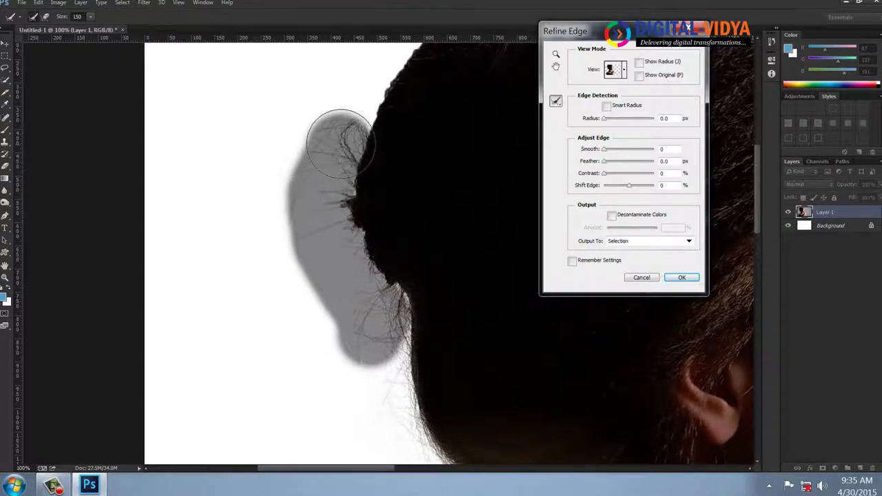
{"action": "mouse_move", "coordinate": [305, 221]}
{"action": "left_mouse_down"}
{"action": "mouse_move", "coordinate": [303, 248]}
{"action": "mouse_move", "coordinate": [344, 99]}
{"action": "mouse_move", "coordinate": [369, 78]}
{"action": "left_mouse_up"}
{"action": "left_click_drag", "start_coordinate": [404, 108], "coordinate": [323, 309]}
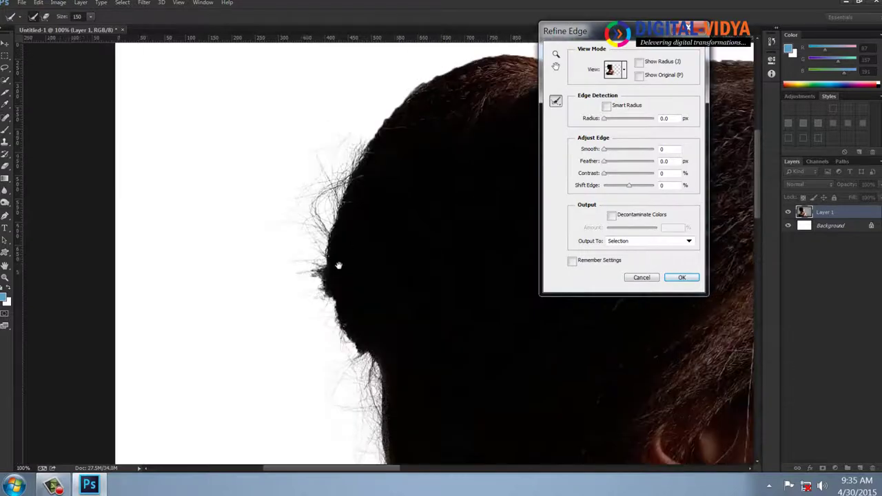
Paint Refine Radius over the bun's left edge, the crown, and the flyaway strands above the bun.
{"action": "mouse_move", "coordinate": [255, 292]}
{"action": "left_mouse_down"}
{"action": "mouse_move", "coordinate": [203, 350]}
{"action": "mouse_move", "coordinate": [207, 441]}
{"action": "mouse_move", "coordinate": [275, 244]}
{"action": "mouse_move", "coordinate": [255, 278]}
{"action": "left_mouse_up"}
{"action": "mouse_move", "coordinate": [295, 254]}
{"action": "left_mouse_down"}
{"action": "mouse_move", "coordinate": [335, 187]}
{"action": "mouse_move", "coordinate": [396, 161]}
{"action": "mouse_move", "coordinate": [357, 189]}
{"action": "left_mouse_up"}
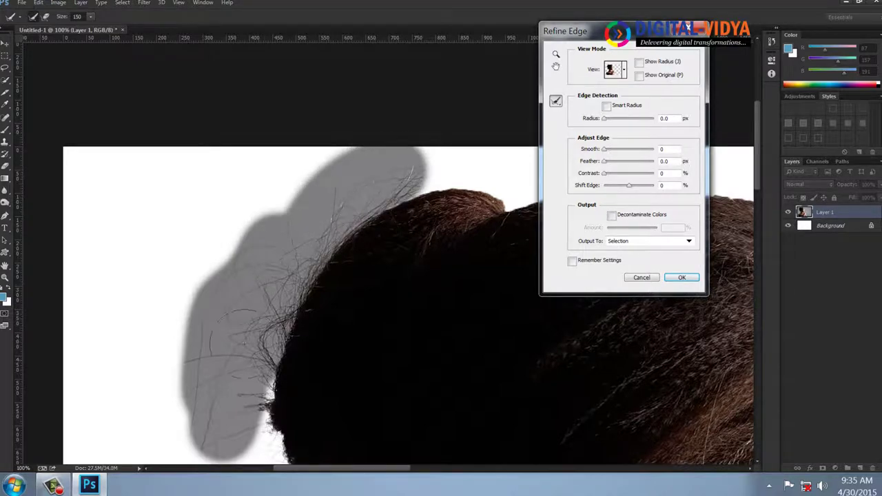
{"action": "mouse_move", "coordinate": [417, 183]}
{"action": "left_mouse_down"}
{"action": "mouse_move", "coordinate": [275, 220]}
{"action": "mouse_move", "coordinate": [271, 197]}
{"action": "mouse_move", "coordinate": [325, 187]}
{"action": "mouse_move", "coordinate": [383, 207]}
{"action": "mouse_move", "coordinate": [374, 204]}
{"action": "left_mouse_up"}
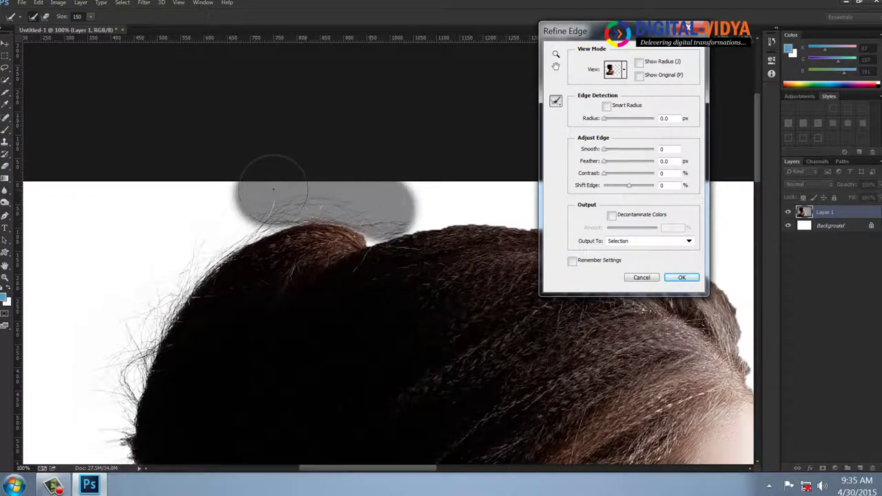
{"action": "mouse_move", "coordinate": [273, 189]}
{"action": "left_mouse_down"}
{"action": "mouse_move", "coordinate": [197, 216]}
{"action": "mouse_move", "coordinate": [147, 255]}
{"action": "mouse_move", "coordinate": [114, 358]}
{"action": "mouse_move", "coordinate": [132, 281]}
{"action": "mouse_move", "coordinate": [87, 372]}
{"action": "mouse_move", "coordinate": [84, 312]}
{"action": "left_mouse_up"}
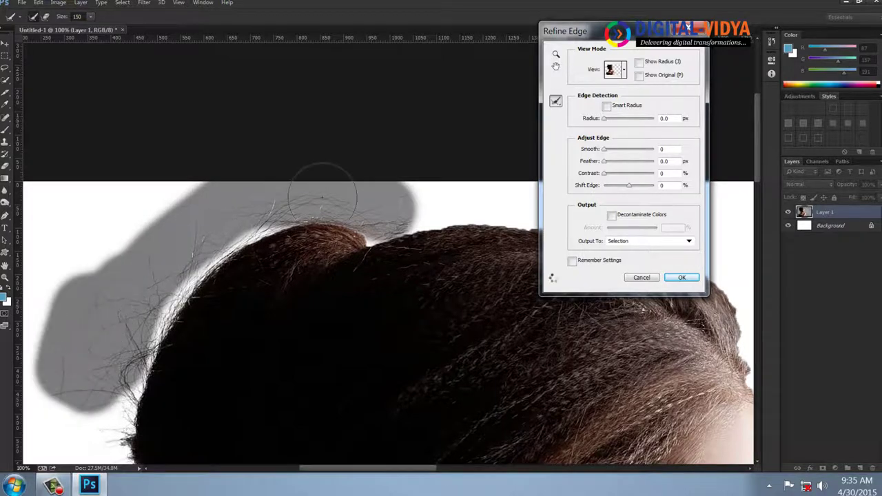
{"action": "left_click_drag", "start_coordinate": [323, 196], "coordinate": [331, 199]}
{"action": "left_click_drag", "start_coordinate": [443, 210], "coordinate": [276, 203]}
{"action": "mouse_move", "coordinate": [221, 200]}
{"action": "left_mouse_down"}
{"action": "mouse_move", "coordinate": [325, 190]}
{"action": "mouse_move", "coordinate": [436, 197]}
{"action": "mouse_move", "coordinate": [366, 197]}
{"action": "left_mouse_up"}
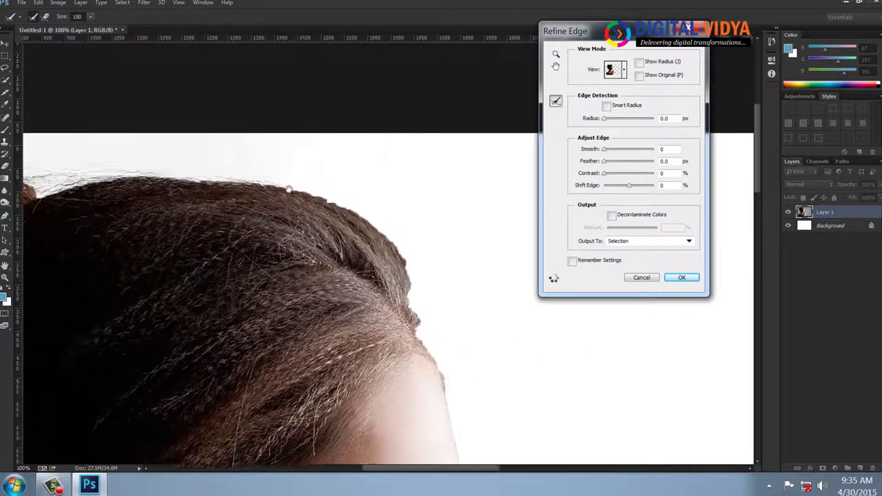
Extend Refine Radius over the front hairline and the stray strands beside the forehead.
{"action": "left_click_drag", "start_coordinate": [435, 219], "coordinate": [278, 168]}
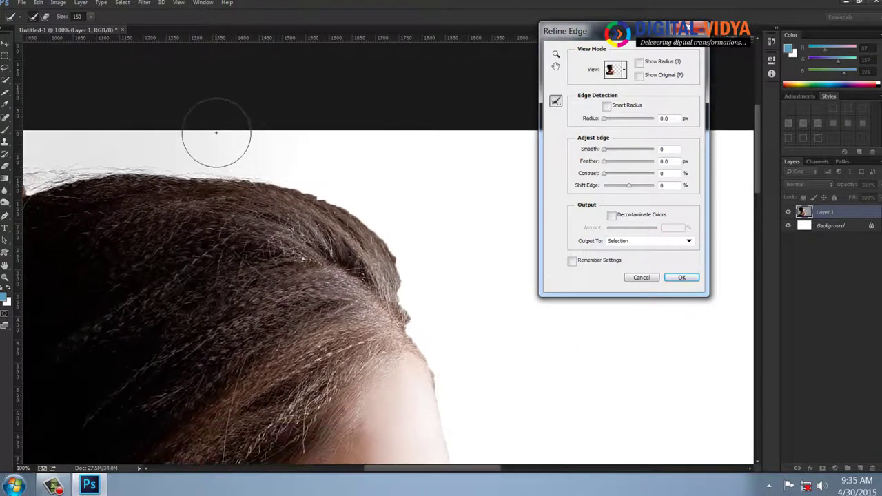
{"action": "mouse_move", "coordinate": [216, 132]}
{"action": "left_mouse_down"}
{"action": "mouse_move", "coordinate": [295, 147]}
{"action": "mouse_move", "coordinate": [378, 186]}
{"action": "mouse_move", "coordinate": [421, 229]}
{"action": "left_mouse_up"}
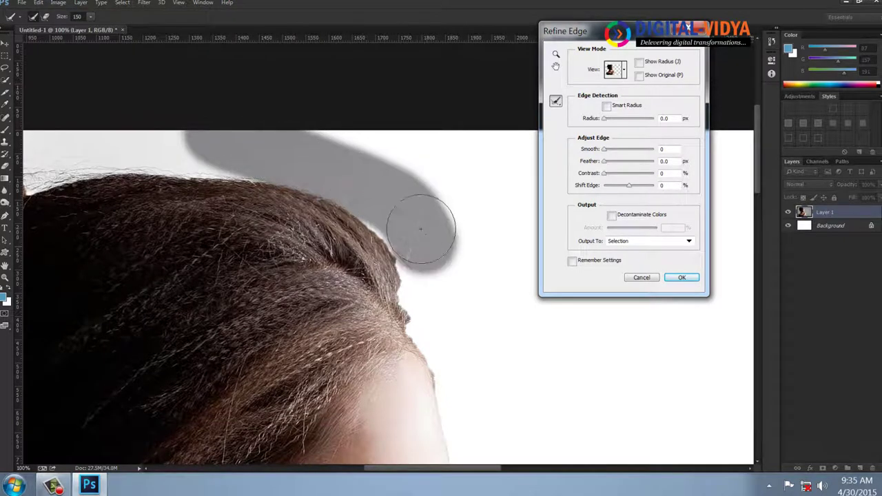
{"action": "mouse_move", "coordinate": [429, 259]}
{"action": "left_mouse_down"}
{"action": "mouse_move", "coordinate": [445, 326]}
{"action": "mouse_move", "coordinate": [496, 354]}
{"action": "mouse_move", "coordinate": [453, 255]}
{"action": "mouse_move", "coordinate": [346, 141]}
{"action": "left_mouse_up"}
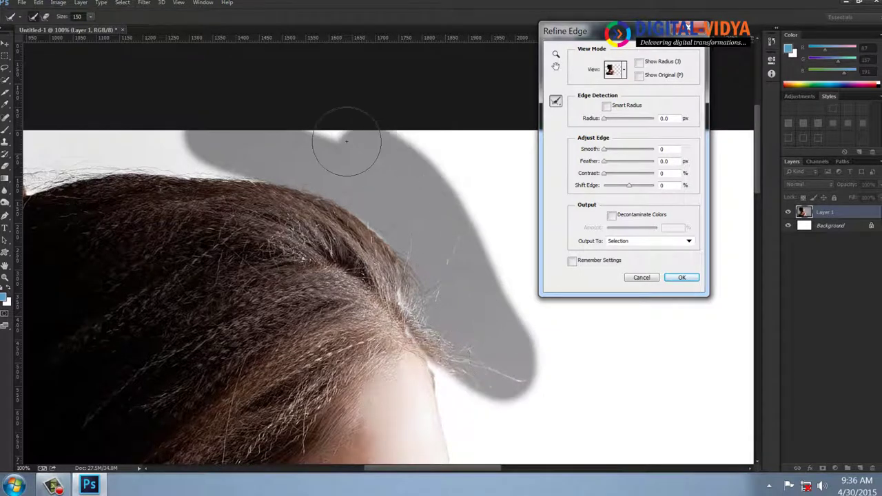
{"action": "mouse_move", "coordinate": [461, 267]}
{"action": "left_mouse_down"}
{"action": "mouse_move", "coordinate": [553, 385]}
{"action": "mouse_move", "coordinate": [453, 172]}
{"action": "mouse_move", "coordinate": [499, 318]}
{"action": "left_mouse_up"}
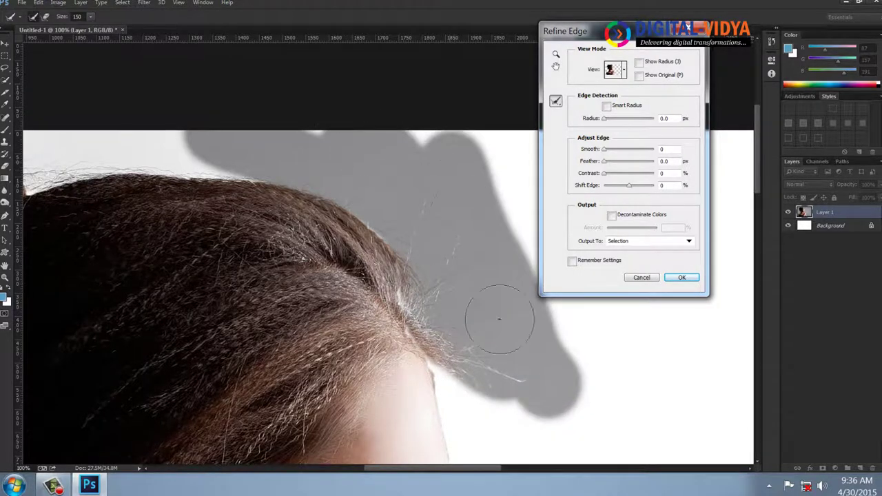
{"action": "mouse_move", "coordinate": [518, 369]}
{"action": "left_mouse_down"}
{"action": "mouse_move", "coordinate": [506, 387]}
{"action": "mouse_move", "coordinate": [377, 174]}
{"action": "left_mouse_up"}
{"action": "mouse_move", "coordinate": [365, 204]}
{"action": "left_mouse_down"}
{"action": "mouse_move", "coordinate": [394, 244]}
{"action": "mouse_move", "coordinate": [390, 222]}
{"action": "mouse_move", "coordinate": [419, 232]}
{"action": "mouse_move", "coordinate": [340, 119]}
{"action": "mouse_move", "coordinate": [399, 235]}
{"action": "left_mouse_up"}
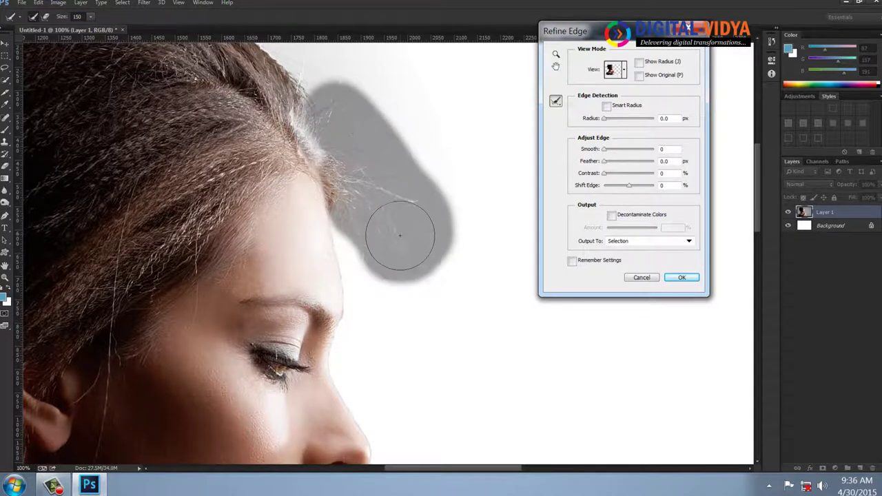
Set Output To: New Document and accept the edge refinement.
{"action": "scroll", "coordinate": [390, 158], "scroll_direction": "down", "scroll_amount": 5}
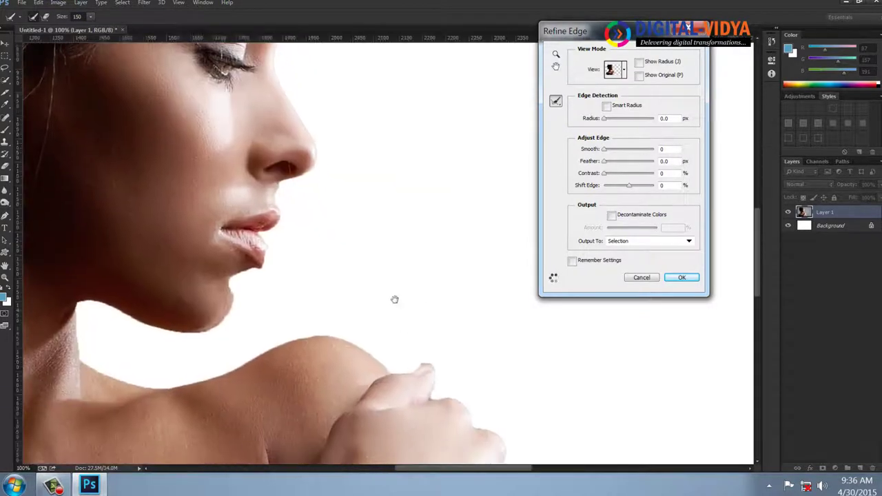
{"action": "scroll", "coordinate": [393, 299], "scroll_direction": "down", "scroll_amount": 2}
{"action": "left_click_drag", "start_coordinate": [384, 262], "coordinate": [486, 340]}
{"action": "scroll", "coordinate": [486, 340], "scroll_direction": "left", "scroll_amount": 3}
{"action": "scroll", "coordinate": [309, 172], "scroll_direction": "down", "scroll_amount": 5}
{"action": "scroll", "coordinate": [449, 328], "scroll_direction": "right", "scroll_amount": 5}
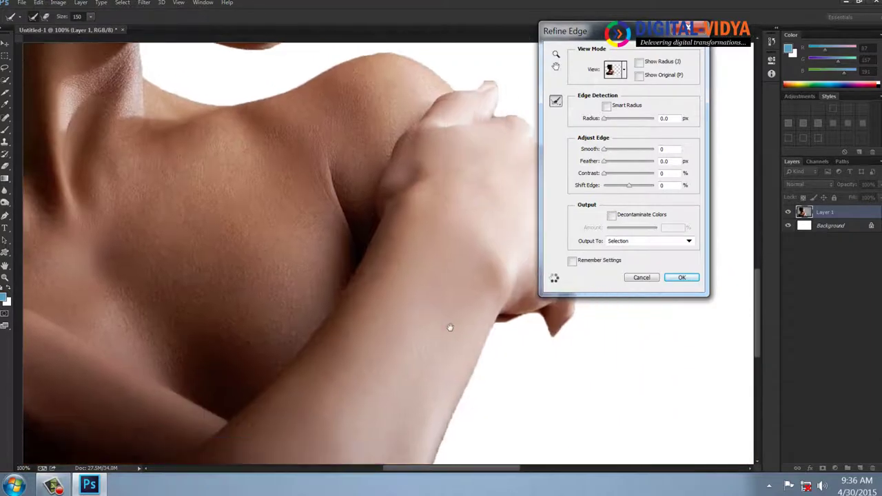
{"action": "scroll", "coordinate": [448, 329], "scroll_direction": "left", "scroll_amount": 1}
{"action": "scroll", "coordinate": [557, 395], "scroll_direction": "up", "scroll_amount": 2}
{"action": "scroll", "coordinate": [557, 395], "scroll_direction": "left", "scroll_amount": 3}
{"action": "scroll", "coordinate": [491, 413], "scroll_direction": "up", "scroll_amount": 2}
{"action": "scroll", "coordinate": [456, 385], "scroll_direction": "up", "scroll_amount": 5}
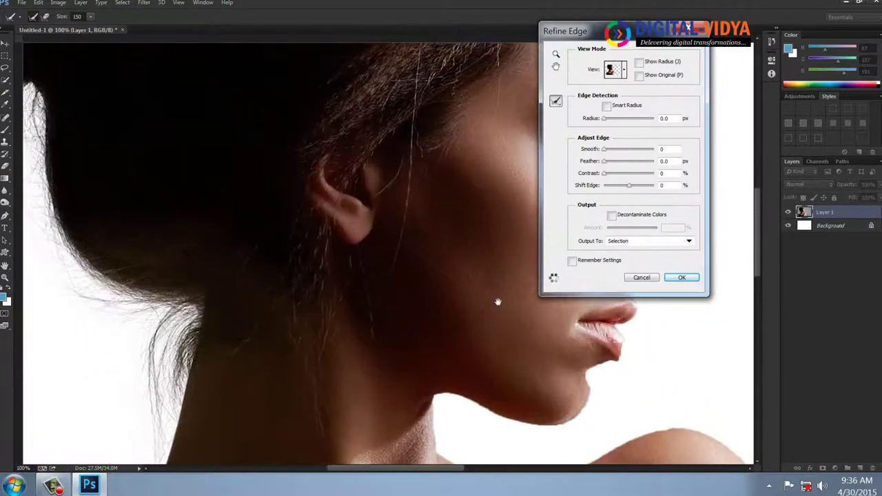
{"action": "scroll", "coordinate": [496, 299], "scroll_direction": "up", "scroll_amount": 3}
{"action": "left_click", "coordinate": [641, 241]}
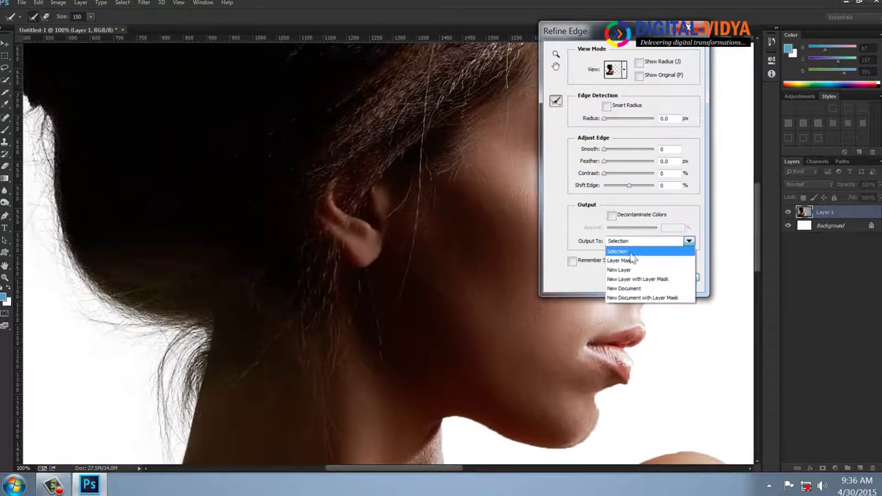
{"action": "left_click", "coordinate": [631, 287]}
{"action": "left_click", "coordinate": [682, 277]}
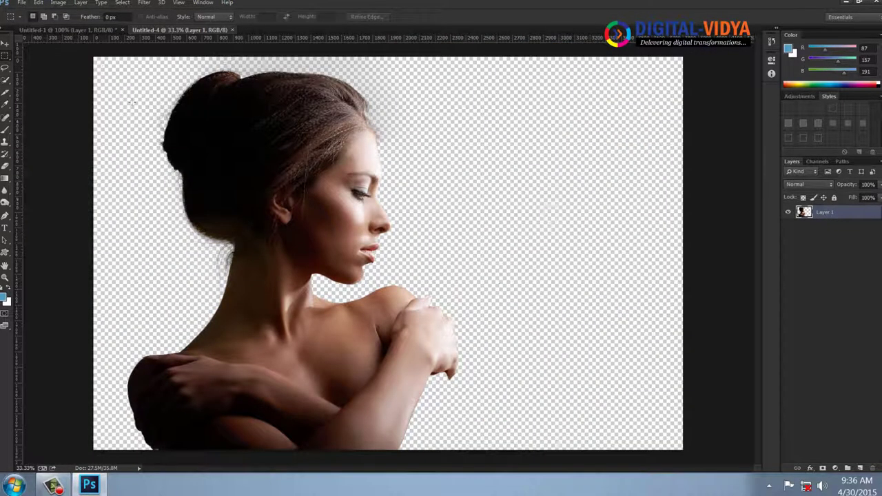
Crop Untitled-4 to the woman's head and shoulders and deselect.
{"action": "left_click_drag", "start_coordinate": [94, 62], "coordinate": [550, 321]}
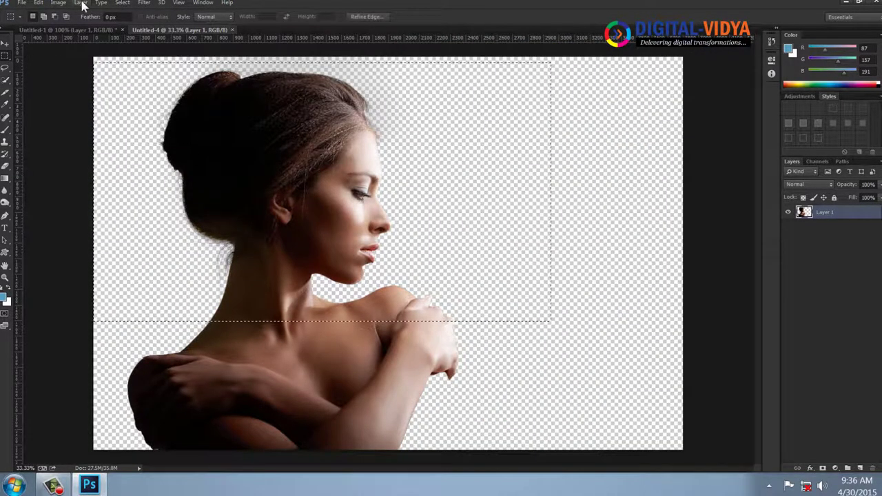
{"action": "left_click", "coordinate": [57, 3]}
{"action": "left_click", "coordinate": [76, 144]}
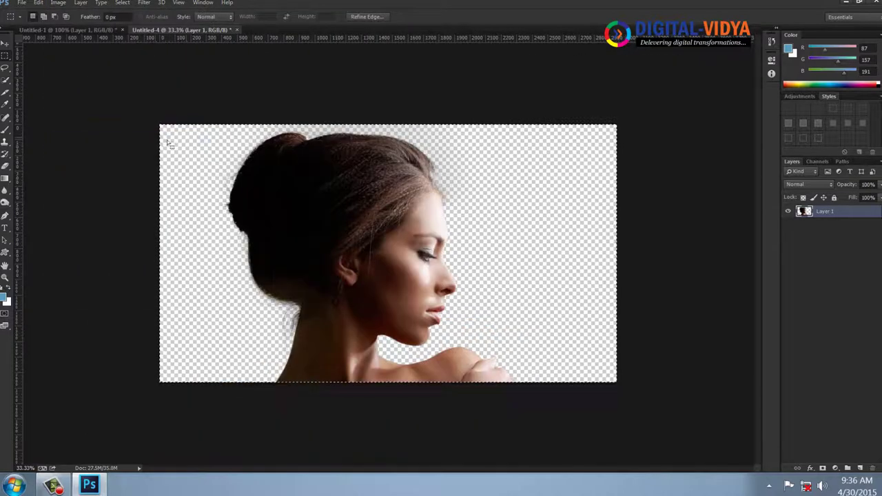
{"action": "key", "text": "ctrl+d"}
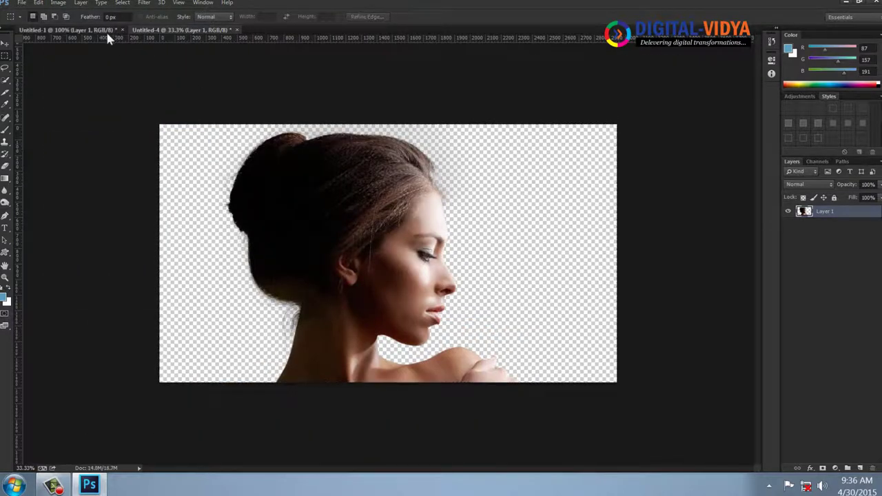
Close the original photo Untitled-1 without saving changes.
{"action": "left_click", "coordinate": [107, 30]}
{"action": "key", "text": "ctrl+minus"}
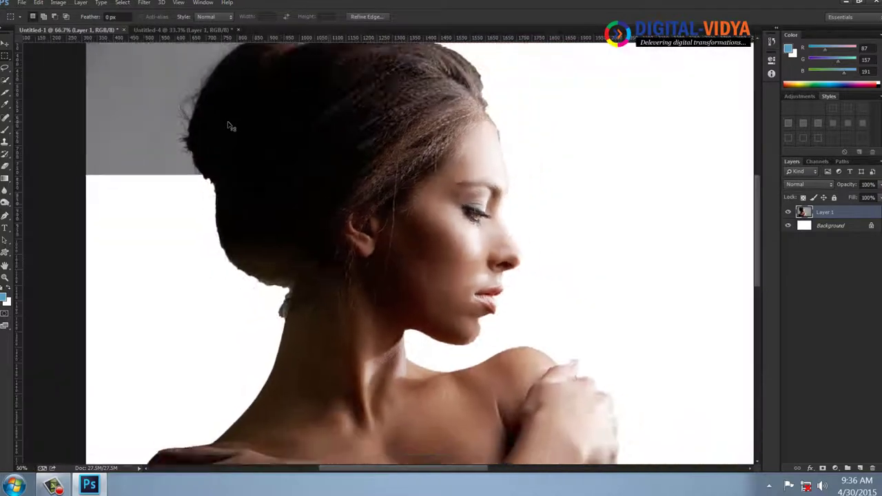
{"action": "key", "text": "ctrl+minus"}
{"action": "key", "text": "ctrl+minus"}
{"action": "key", "text": "ctrl+minus"}
{"action": "key", "text": "ctrl+w"}
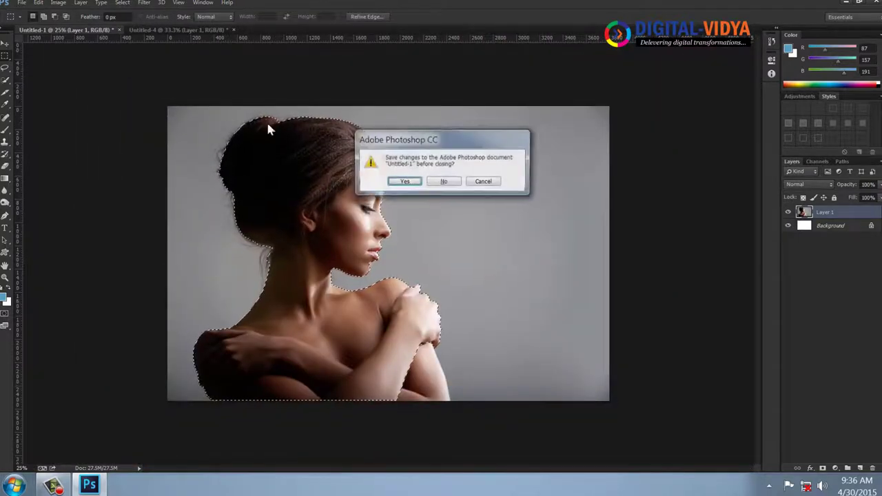
{"action": "left_click", "coordinate": [447, 181]}
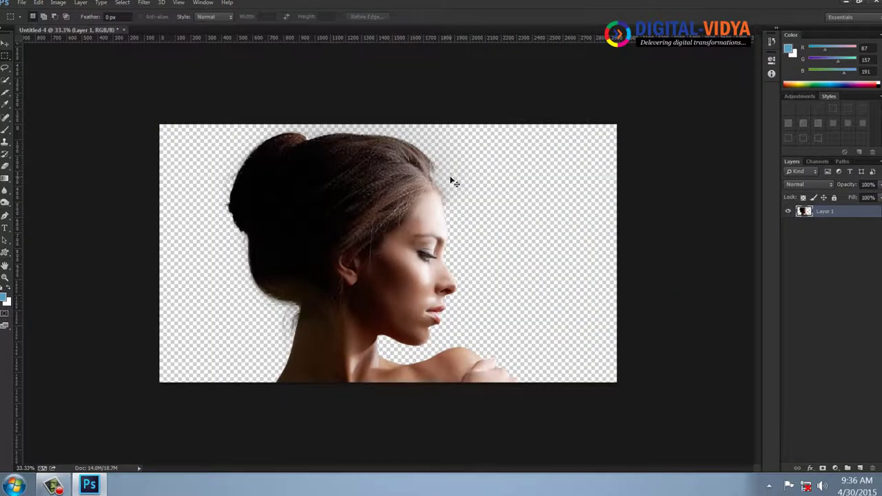
Paste the cut-out into a new white document and crop it to head and shoulders.
{"action": "key", "text": "ctrl+n"}
{"action": "key", "text": "Return"}
{"action": "key", "text": "ctrl+v"}
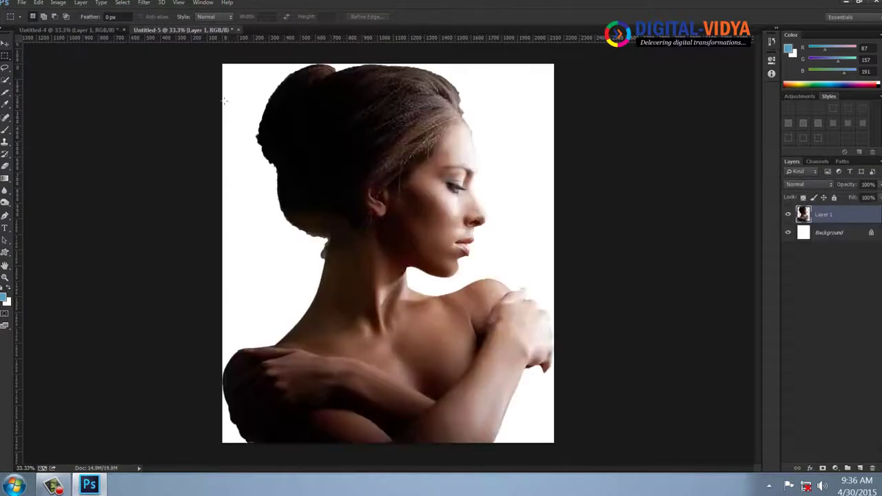
{"action": "left_click_drag", "start_coordinate": [216, 68], "coordinate": [610, 305]}
{"action": "left_click", "coordinate": [61, 3]}
{"action": "left_click", "coordinate": [80, 143]}
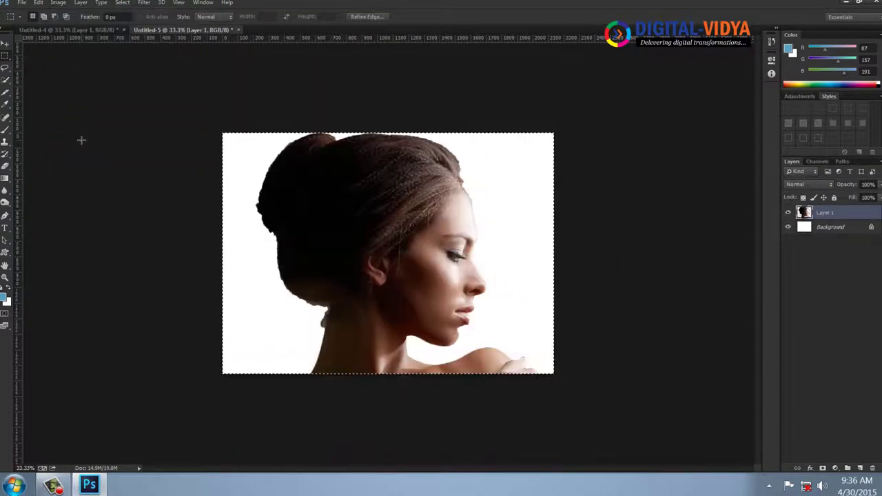
{"action": "left_click", "coordinate": [226, 118]}
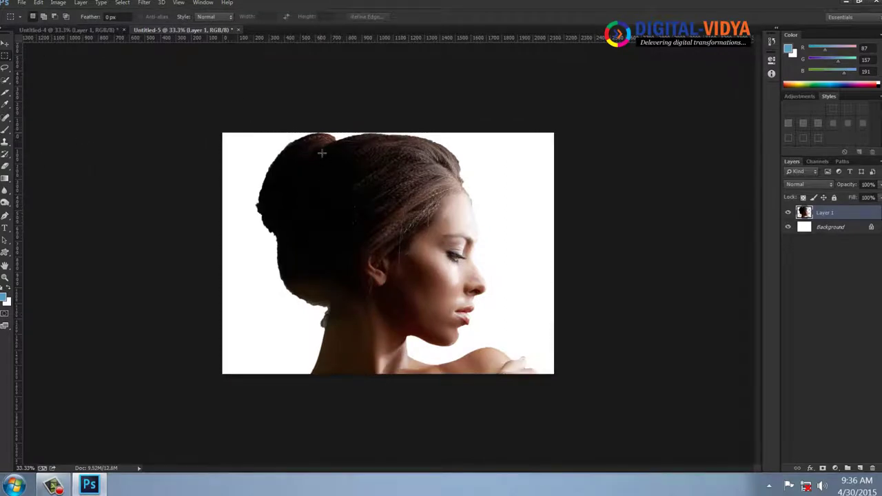
{"action": "left_click", "coordinate": [203, 3]}
{"action": "mouse_move", "coordinate": [262, 7]}
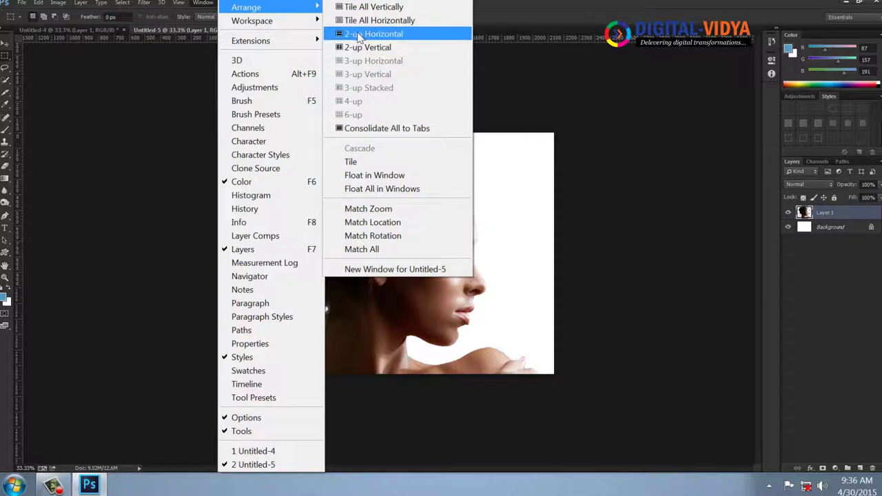
Tile both documents, fill the left Background blue, and add a blue-filled layer in Untitled-4.
{"action": "left_click", "coordinate": [365, 47]}
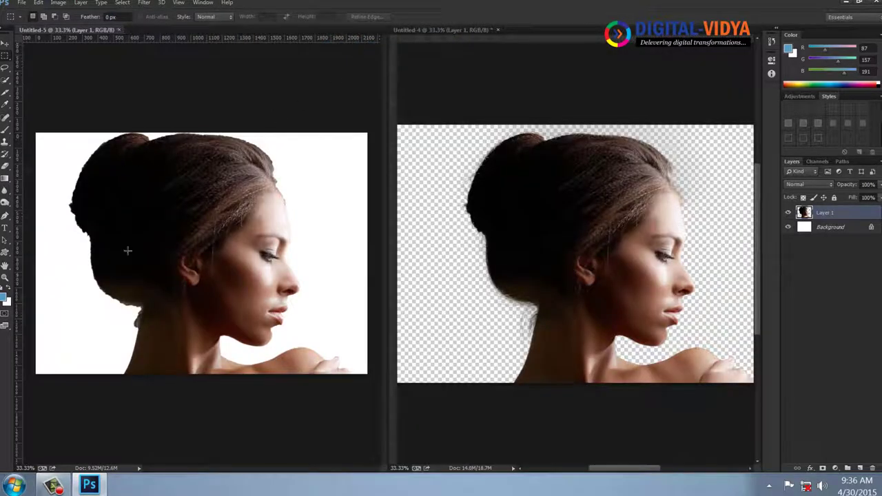
{"action": "left_click", "coordinate": [813, 228]}
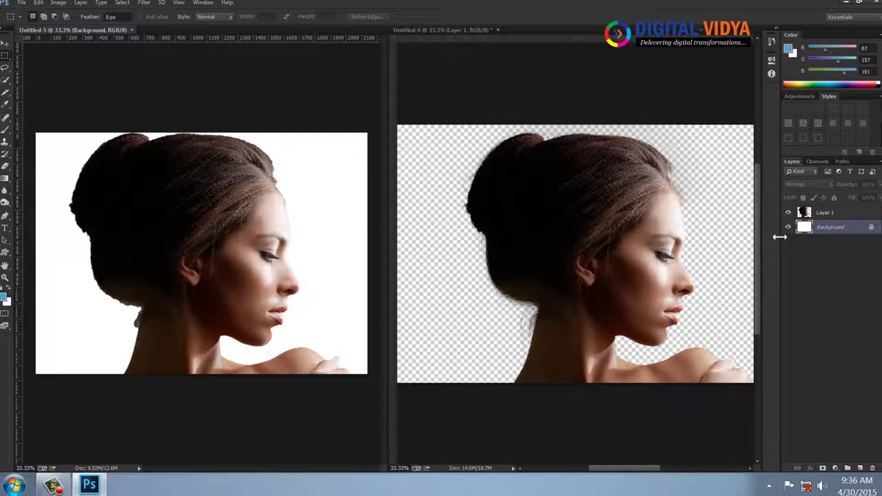
{"action": "key", "text": "alt+BackSpace"}
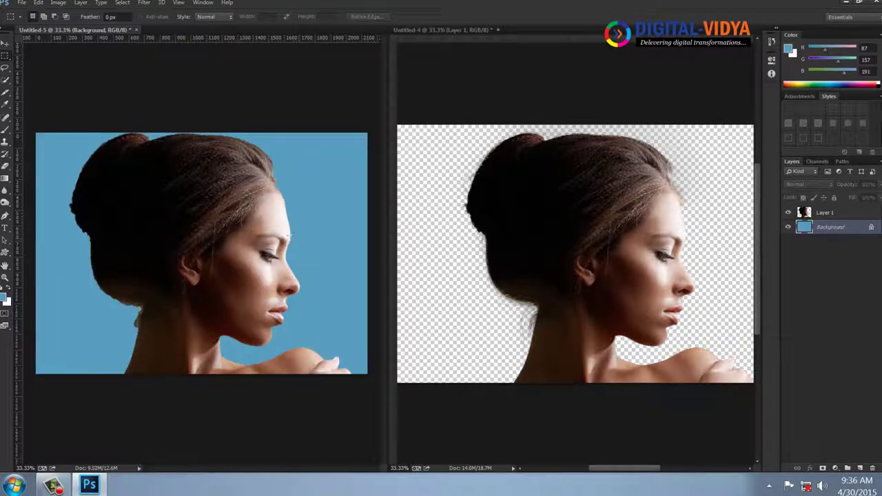
{"action": "left_click", "coordinate": [496, 227]}
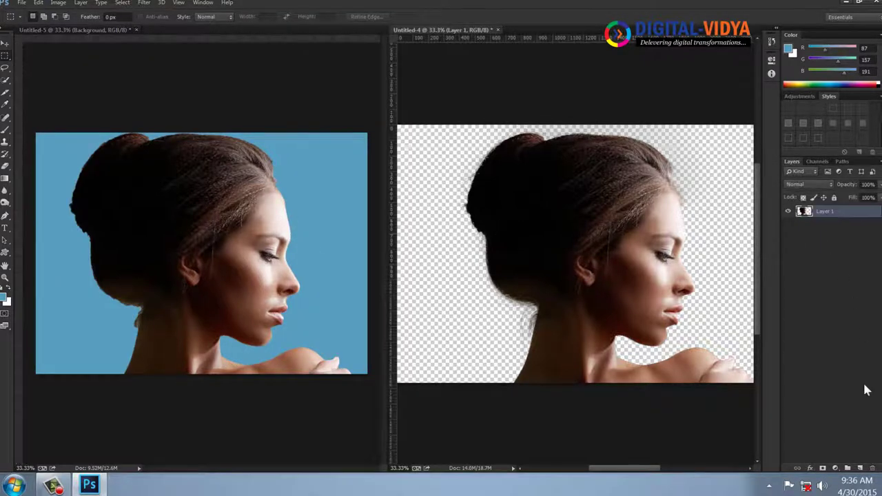
{"action": "key", "text": "ctrl+shift+n"}
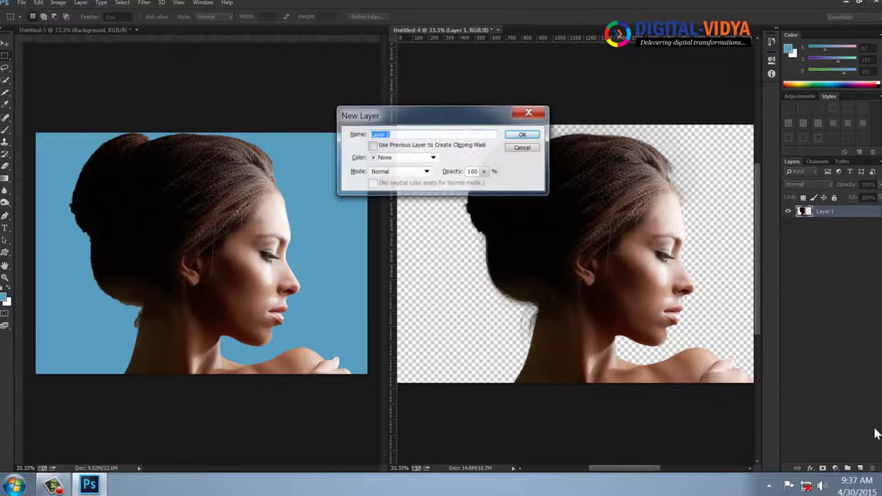
{"action": "key", "text": "Return"}
{"action": "key", "text": "alt+BackSpace"}
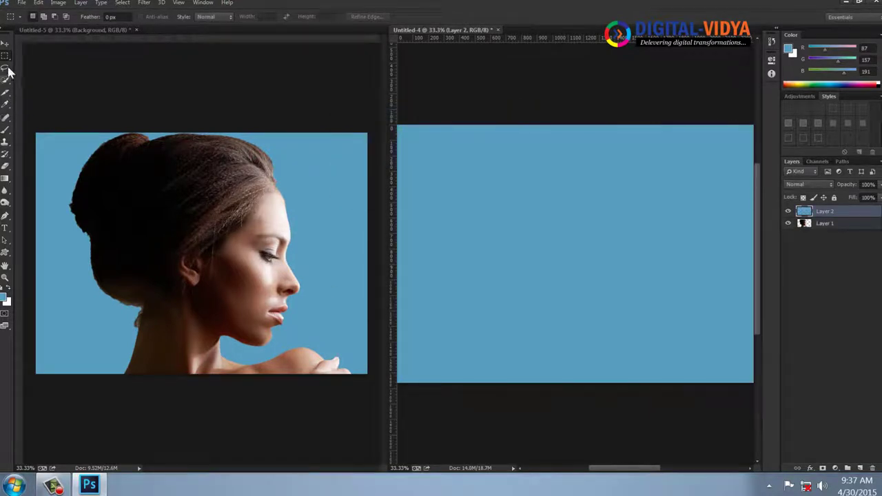
Lasso the left woman's head, fill it white on a new layer, and Gaussian-blur it into a glow.
{"action": "left_click", "coordinate": [6, 67]}
{"action": "left_click", "coordinate": [205, 157]}
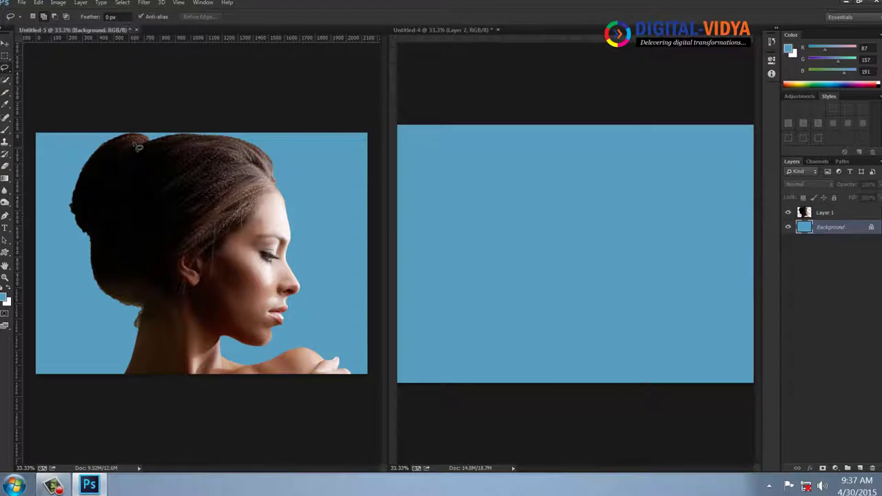
{"action": "left_click_drag", "start_coordinate": [337, 212], "coordinate": [296, 145]}
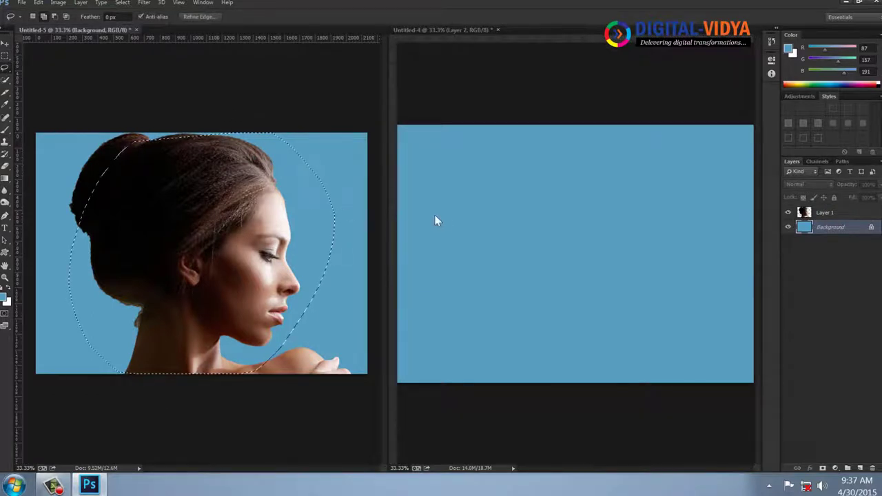
{"action": "left_click", "coordinate": [859, 470]}
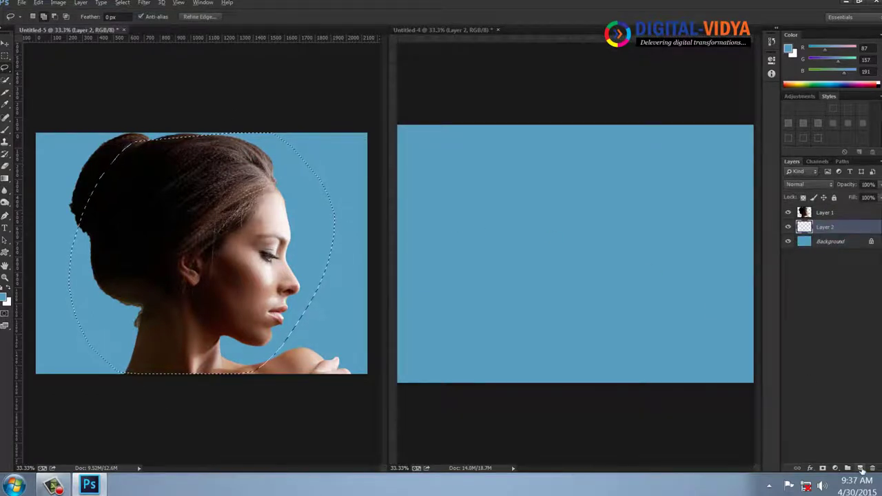
{"action": "key", "text": "ctrl+BackSpace"}
{"action": "key", "text": "ctrl+d"}
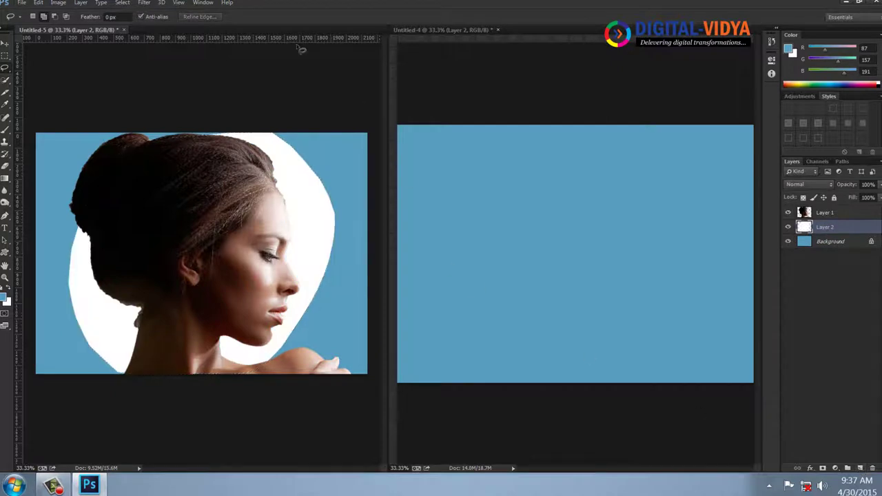
{"action": "left_click", "coordinate": [146, 3]}
{"action": "mouse_move", "coordinate": [155, 157]}
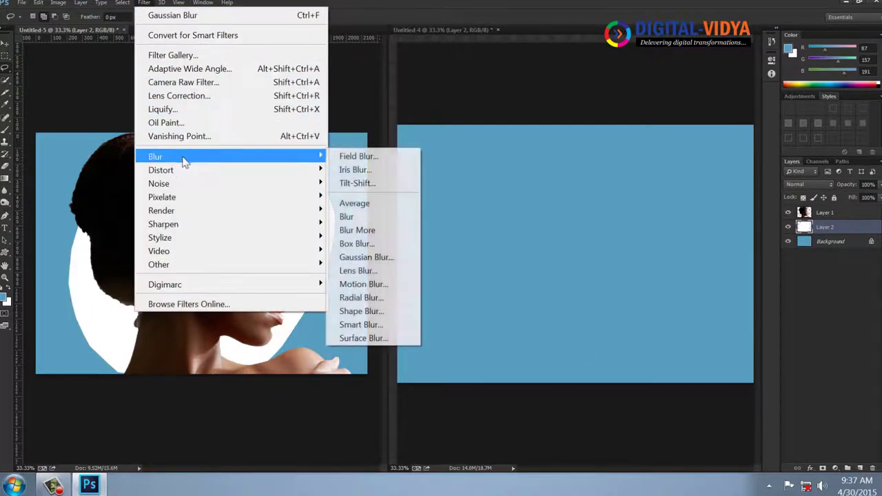
{"action": "left_click", "coordinate": [360, 257]}
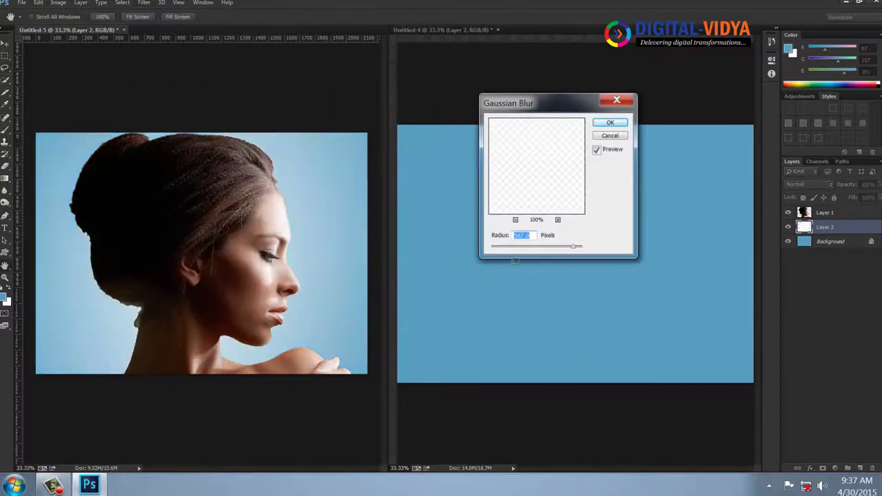
{"action": "mouse_move", "coordinate": [531, 250]}
{"action": "left_mouse_down"}
{"action": "mouse_move", "coordinate": [516, 250]}
{"action": "mouse_move", "coordinate": [535, 251]}
{"action": "left_mouse_up"}
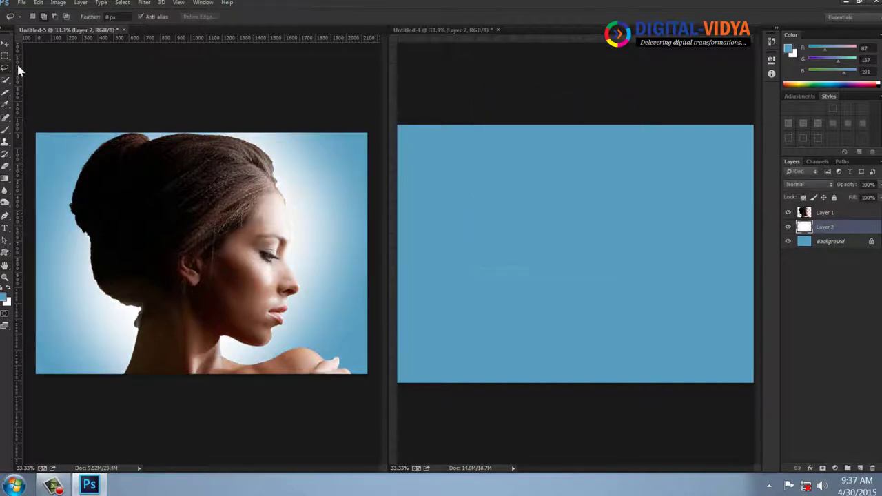
Copy the white glow into Untitled-4 and bring the woman's Layer 1 to the top.
{"action": "key", "text": "v"}
{"action": "left_click_drag", "start_coordinate": [309, 228], "coordinate": [644, 208]}
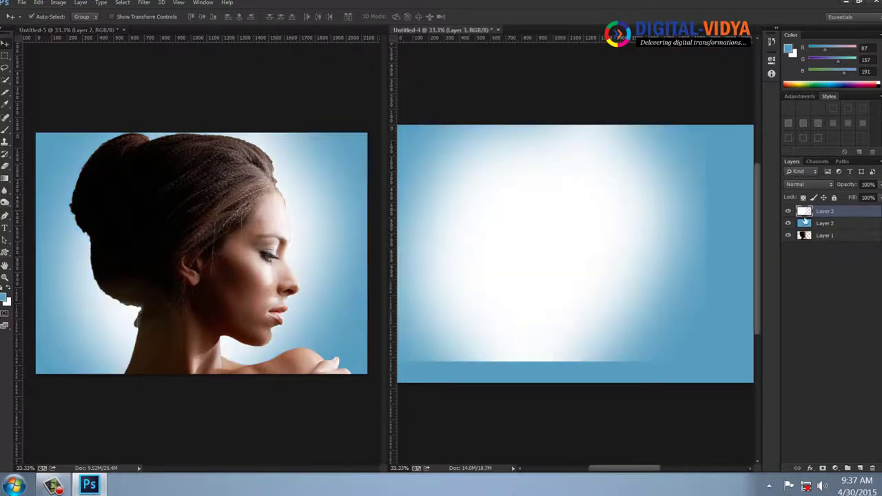
{"action": "left_click", "coordinate": [813, 225]}
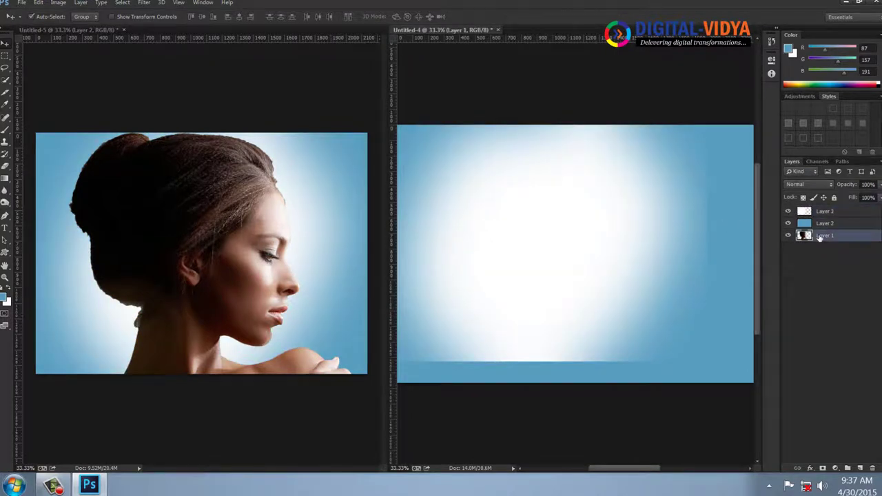
{"action": "key", "text": "ctrl+shift+bracketright"}
{"action": "left_click_drag", "start_coordinate": [483, 339], "coordinate": [489, 336]}
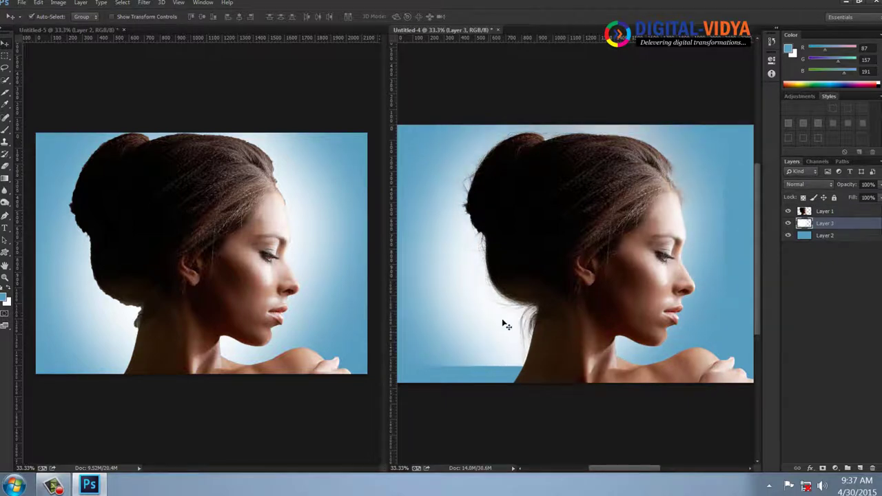
Enlarge the glow and shift it about 147 px left to frame her head.
{"action": "key", "text": "ctrl+t"}
{"action": "left_click_drag", "start_coordinate": [724, 366], "coordinate": [748, 392]}
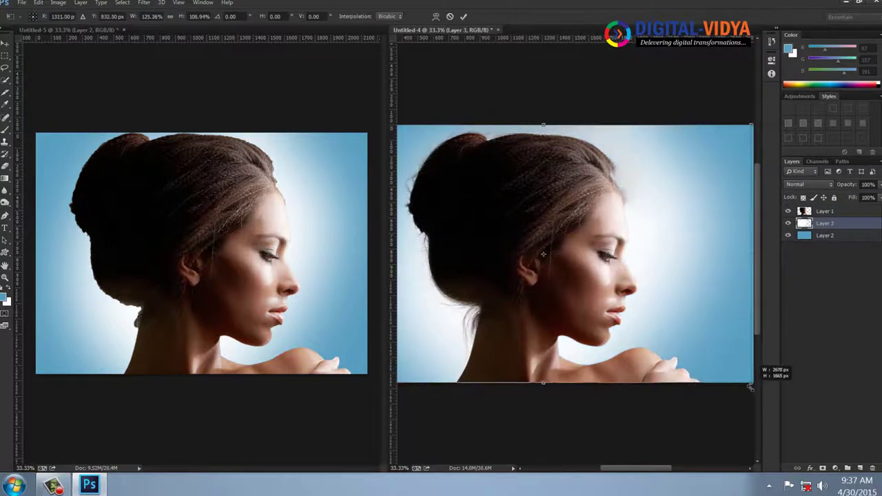
{"action": "left_click_drag", "start_coordinate": [671, 263], "coordinate": [647, 264]}
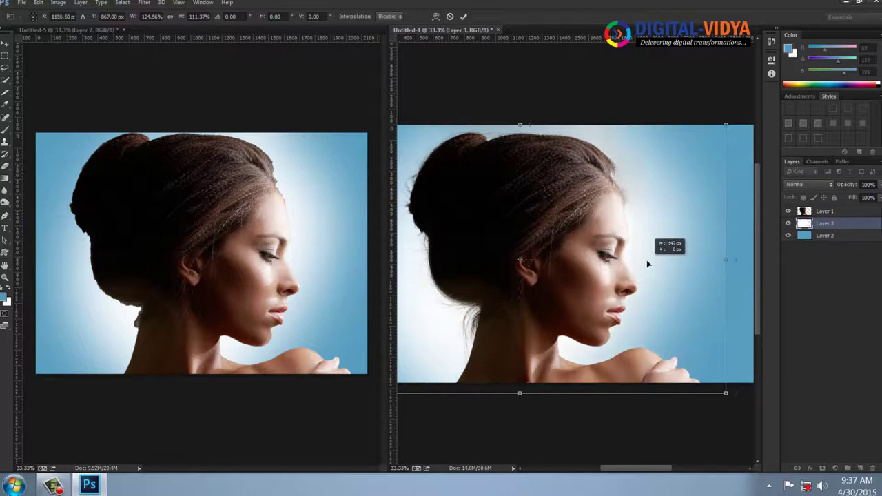
{"action": "key", "text": "Return"}
{"action": "key", "text": "ctrl+plus"}
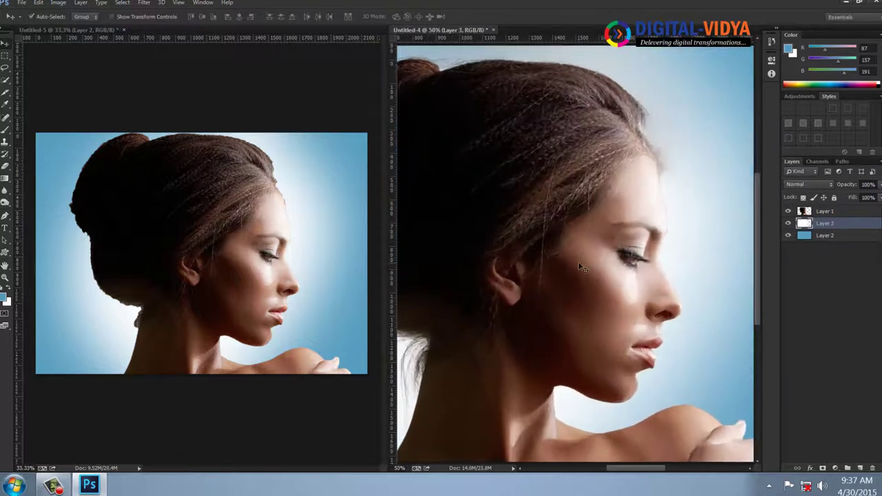
{"action": "key", "text": "ctrl+plus"}
Set the left document to 100% zoom and show its neck silhouette.
{"action": "scroll", "coordinate": [482, 157], "scroll_direction": "left", "scroll_amount": 3}
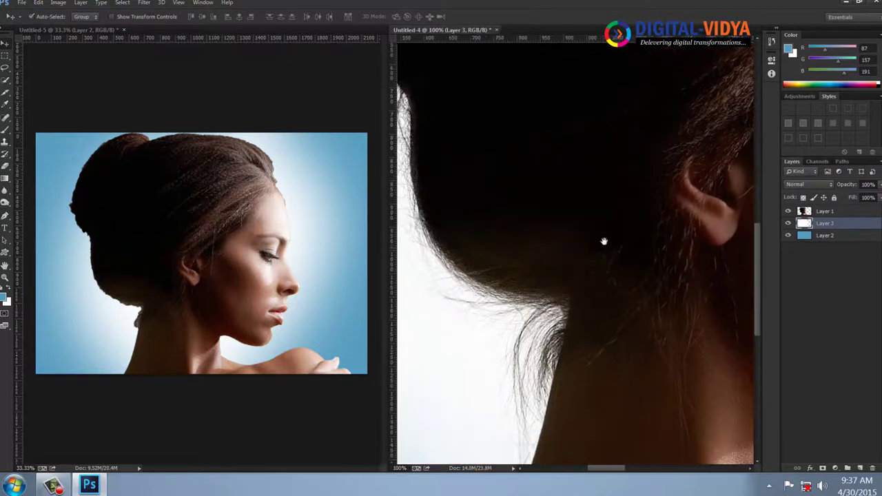
{"action": "left_click", "coordinate": [256, 206]}
{"action": "left_click", "coordinate": [26, 467]}
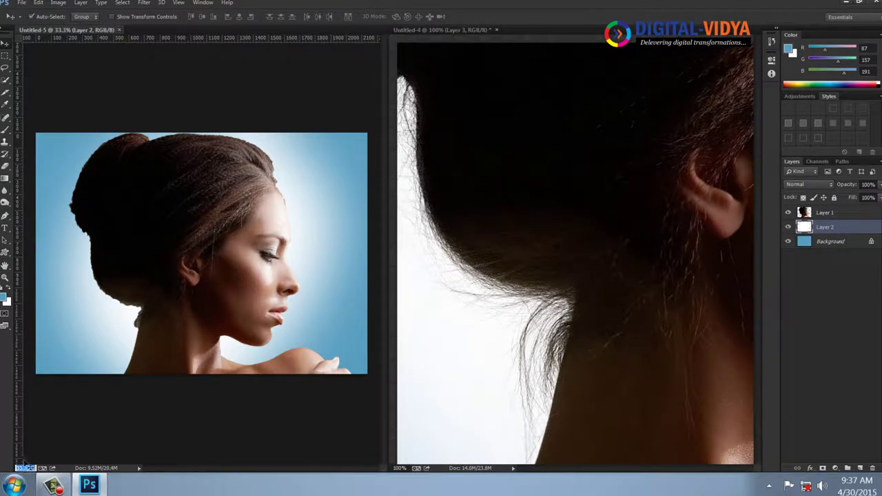
{"action": "type", "text": "100"}
{"action": "key", "text": "Return"}
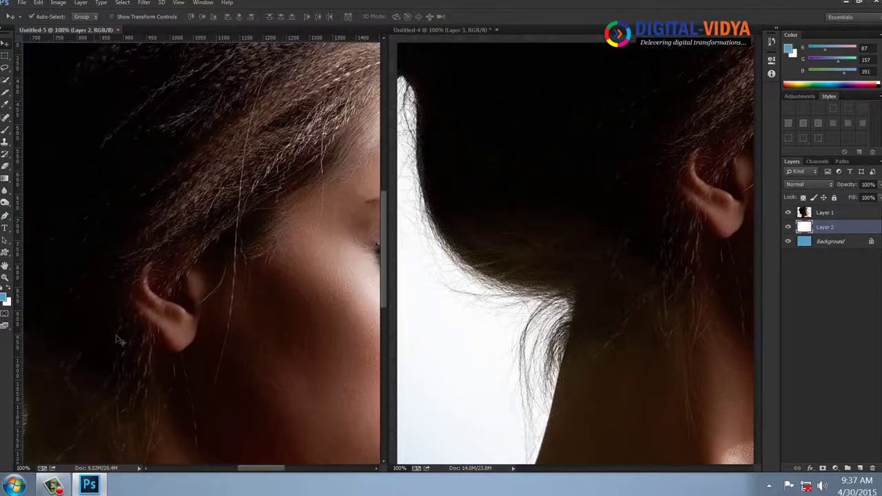
{"action": "left_click_drag", "start_coordinate": [118, 340], "coordinate": [280, 276]}
Pan both windows to the top of the head and the bun's hair outline.
{"action": "left_click", "coordinate": [569, 312]}
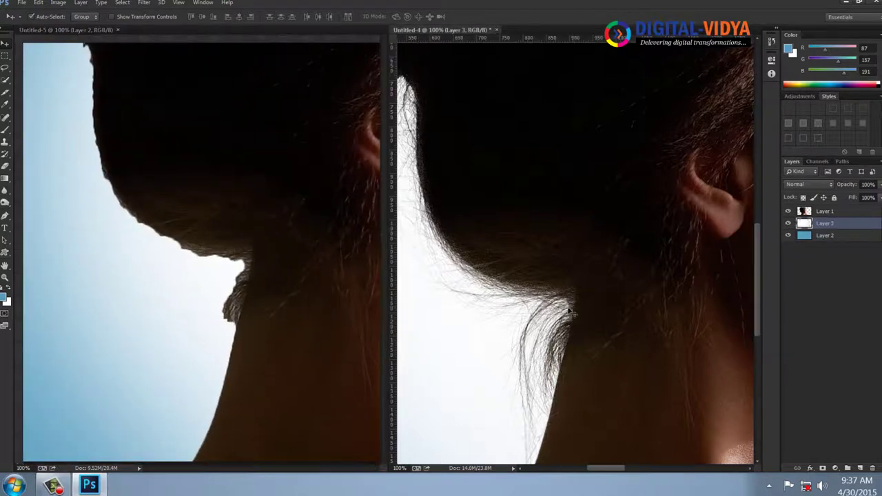
{"action": "left_click", "coordinate": [4, 270]}
{"action": "left_click", "coordinate": [169, 268]}
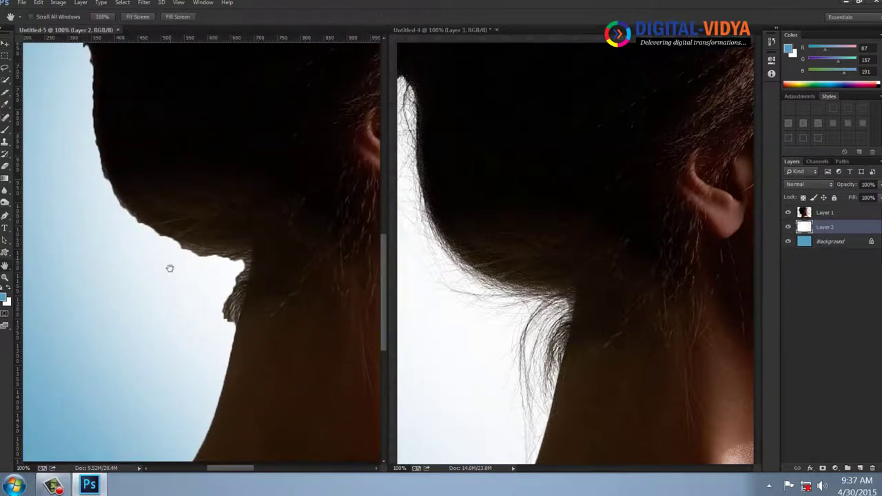
{"action": "left_click_drag", "start_coordinate": [179, 196], "coordinate": [221, 291]}
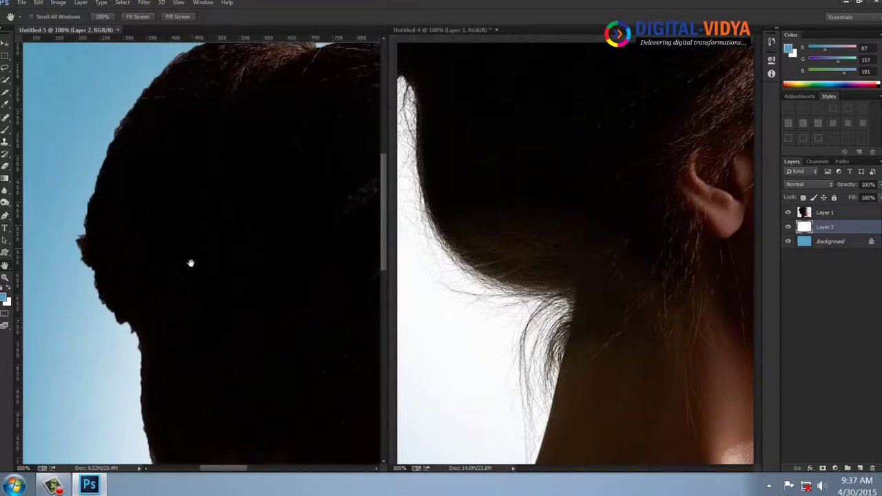
{"action": "left_click", "coordinate": [500, 199]}
{"action": "left_click_drag", "start_coordinate": [501, 199], "coordinate": [558, 168]}
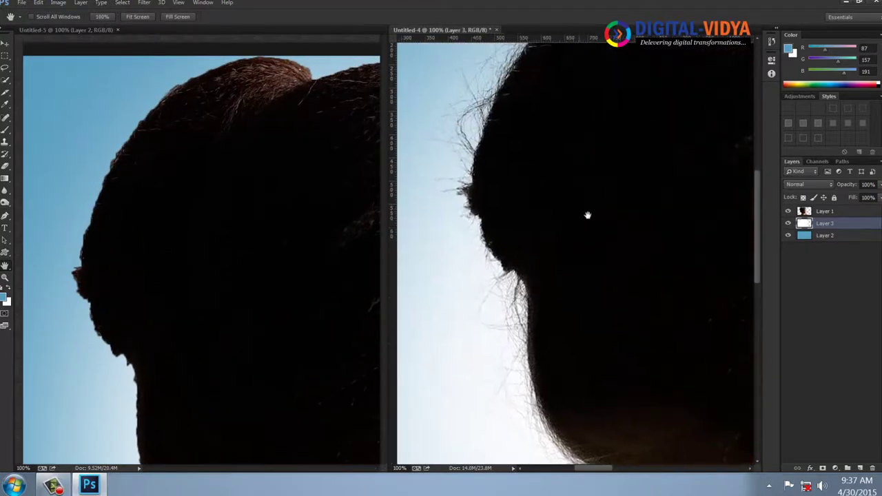
{"action": "left_click_drag", "start_coordinate": [588, 211], "coordinate": [571, 264]}
Line up both views on the head outline, neck hair, and ear.
{"action": "left_click", "coordinate": [200, 271]}
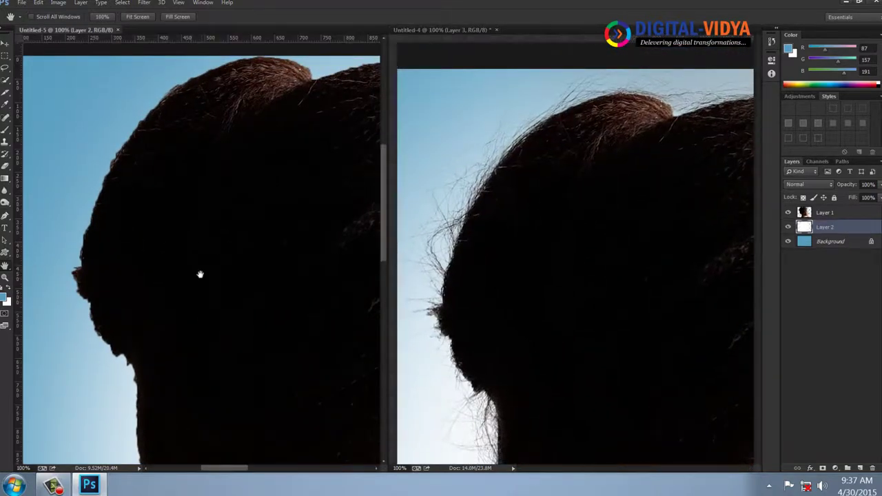
{"action": "mouse_move", "coordinate": [200, 271]}
{"action": "left_mouse_down"}
{"action": "mouse_move", "coordinate": [221, 199]}
{"action": "mouse_move", "coordinate": [193, 246]}
{"action": "mouse_move", "coordinate": [236, 228]}
{"action": "mouse_move", "coordinate": [206, 193]}
{"action": "left_mouse_up"}
{"action": "left_click", "coordinate": [655, 181]}
{"action": "mouse_move", "coordinate": [622, 197]}
{"action": "left_mouse_down"}
{"action": "mouse_move", "coordinate": [688, 173]}
{"action": "mouse_move", "coordinate": [666, 164]}
{"action": "mouse_move", "coordinate": [699, 158]}
{"action": "mouse_move", "coordinate": [685, 179]}
{"action": "mouse_move", "coordinate": [594, 185]}
{"action": "mouse_move", "coordinate": [623, 262]}
{"action": "mouse_move", "coordinate": [663, 270]}
{"action": "left_mouse_up"}
{"action": "mouse_move", "coordinate": [202, 335]}
{"action": "left_mouse_down"}
{"action": "mouse_move", "coordinate": [163, 327]}
{"action": "mouse_move", "coordinate": [216, 279]}
{"action": "mouse_move", "coordinate": [185, 278]}
{"action": "mouse_move", "coordinate": [193, 283]}
{"action": "mouse_move", "coordinate": [154, 228]}
{"action": "left_mouse_up"}
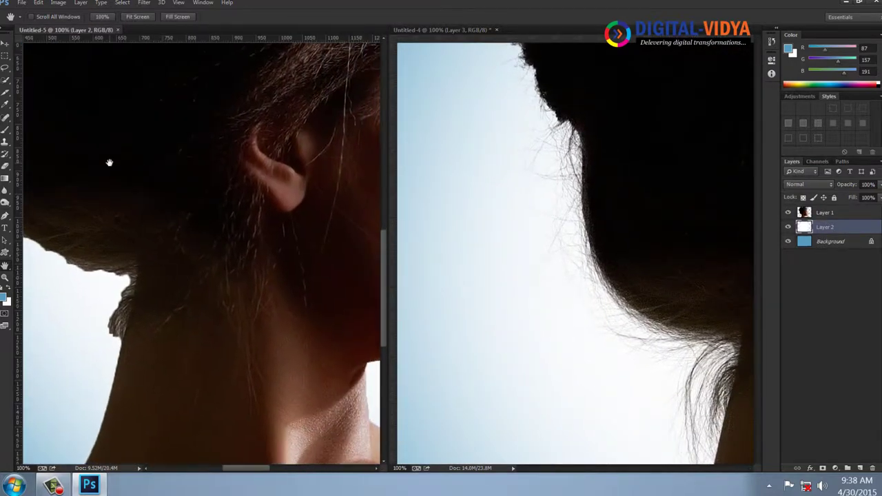